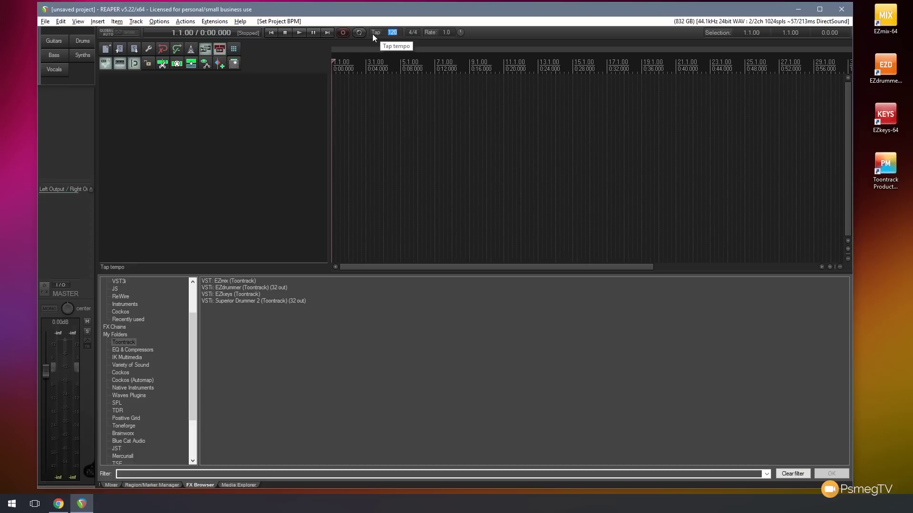
Set the project tempo by tapping in the beat repeatedly
{"action": "type", "text": "181"}
{"action": "key", "text": "Return"}
{"action": "left_click", "coordinate": [372, 33]}
{"action": "left_click", "coordinate": [372, 34]}
{"action": "left_click", "coordinate": [372, 34]}
{"action": "left_click", "coordinate": [372, 33]}
{"action": "left_click", "coordinate": [373, 33]}
{"action": "left_click", "coordinate": [372, 33]}
{"action": "left_click", "coordinate": [372, 33]}
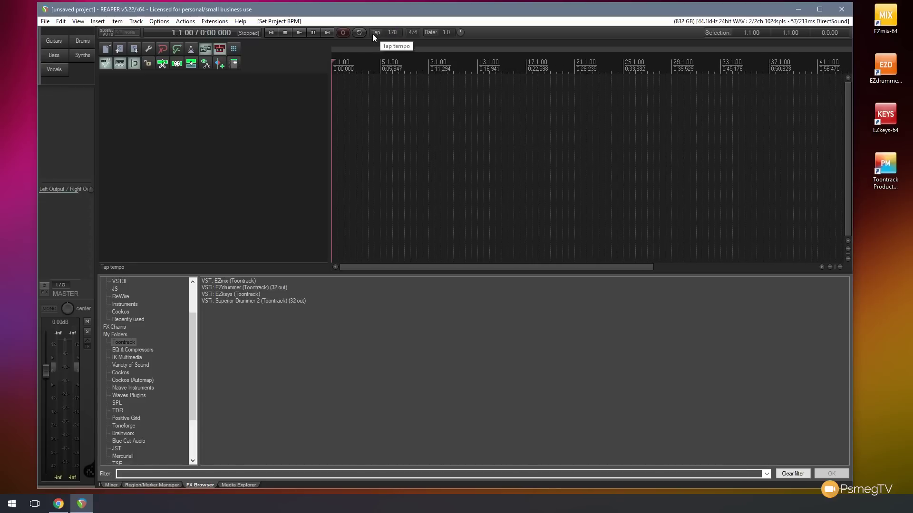
{"action": "left_click", "coordinate": [372, 33]}
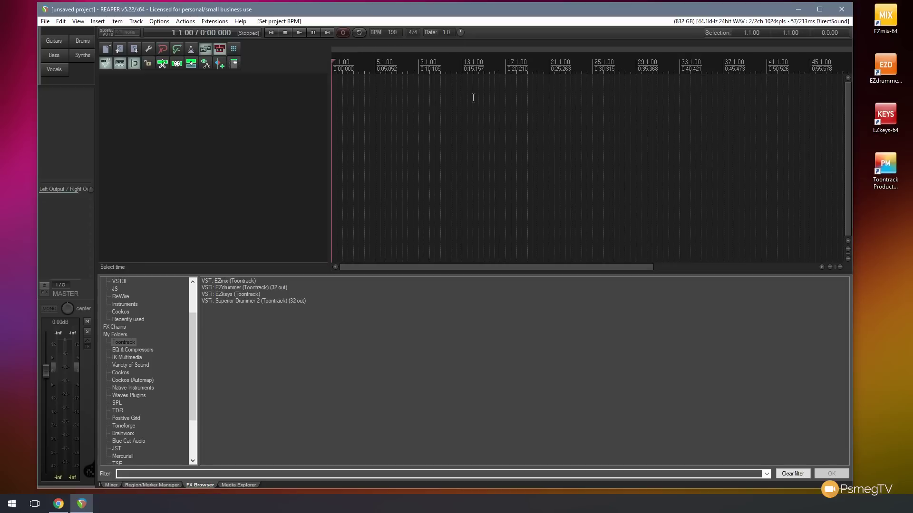
Set the project tempo to 180 BPM
{"action": "left_click", "coordinate": [397, 32]}
{"action": "type", "text": "08"}
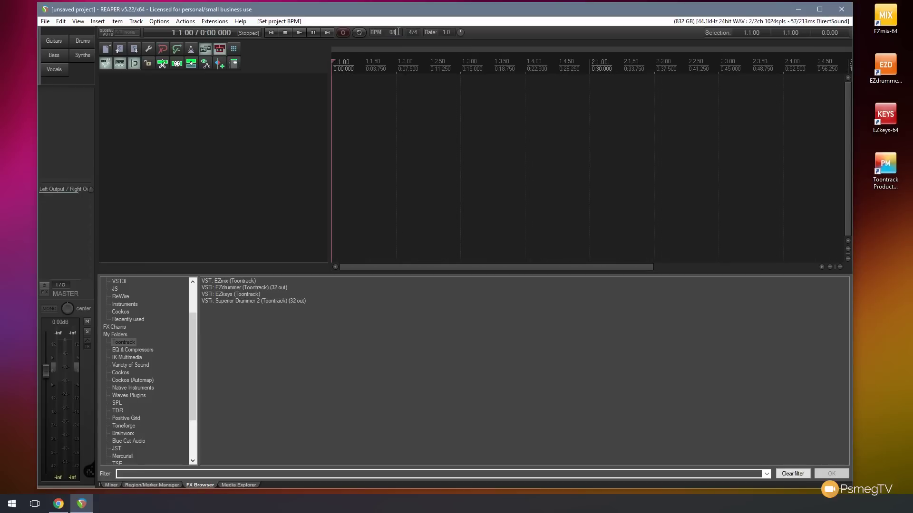
{"action": "type", "text": "180"}
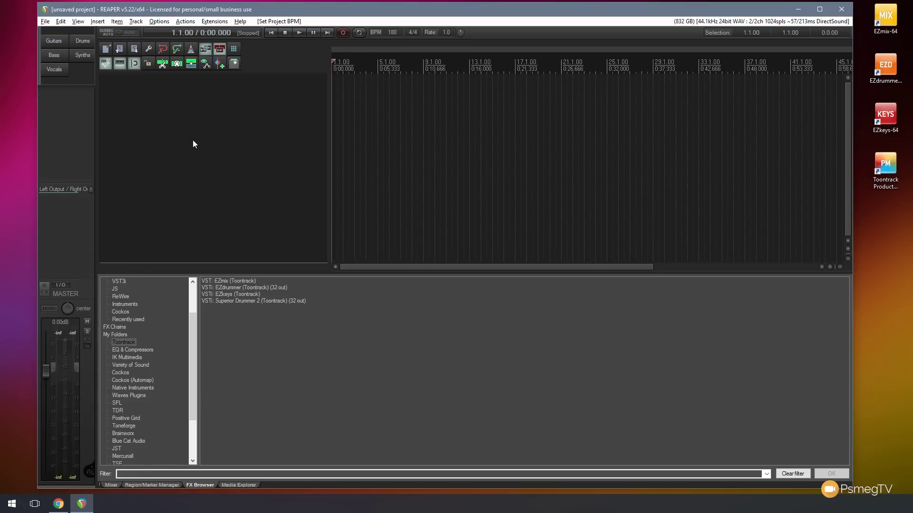
Add a new track and turn on its record monitoring
{"action": "double_click", "coordinate": [189, 91]}
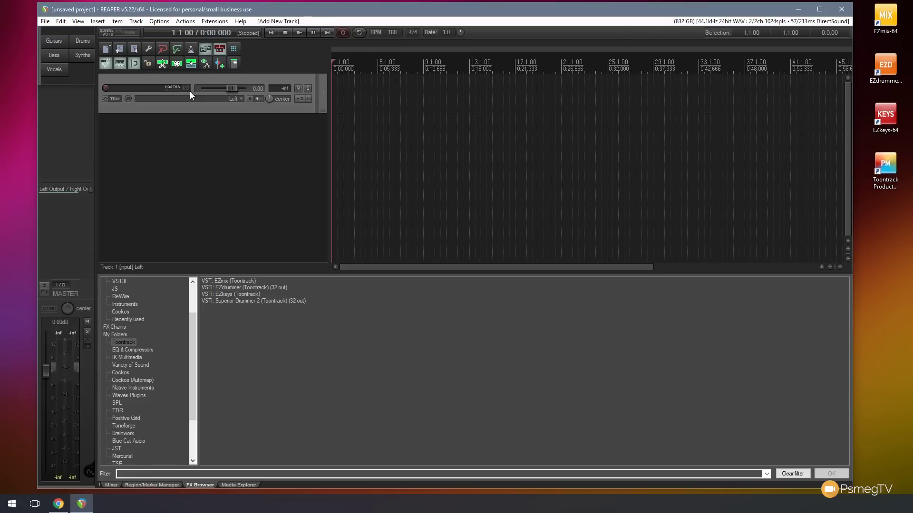
{"action": "left_click", "coordinate": [253, 101]}
Add EZmix to the new track with the favorite preset Arg Gression, and give the track the Guitars color
{"action": "left_click", "coordinate": [299, 99]}
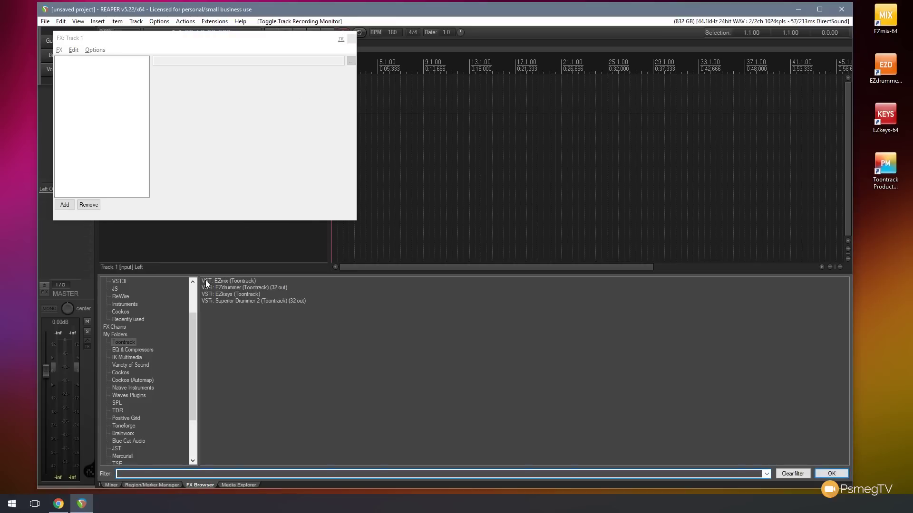
{"action": "left_click_drag", "start_coordinate": [206, 282], "coordinate": [86, 105]}
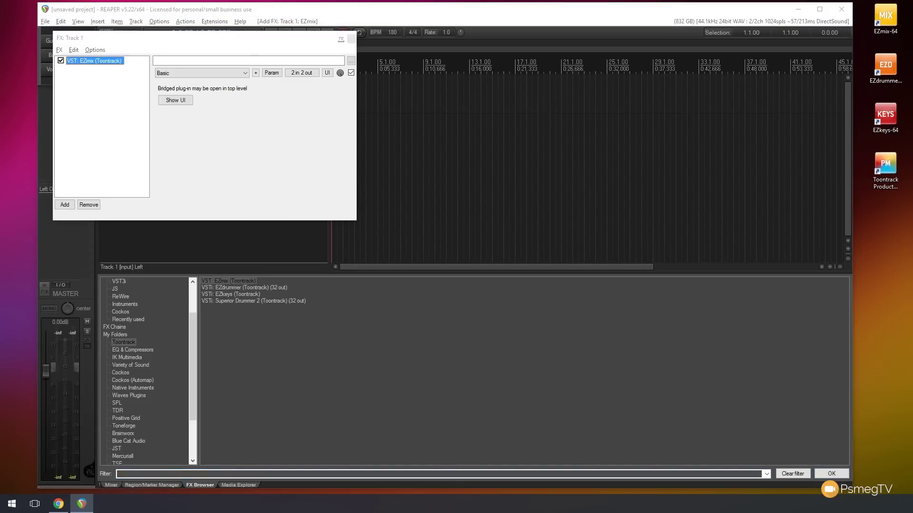
{"action": "left_click_drag", "start_coordinate": [218, 233], "coordinate": [312, 146]}
{"action": "left_click", "coordinate": [351, 38]}
{"action": "left_click", "coordinate": [312, 164]}
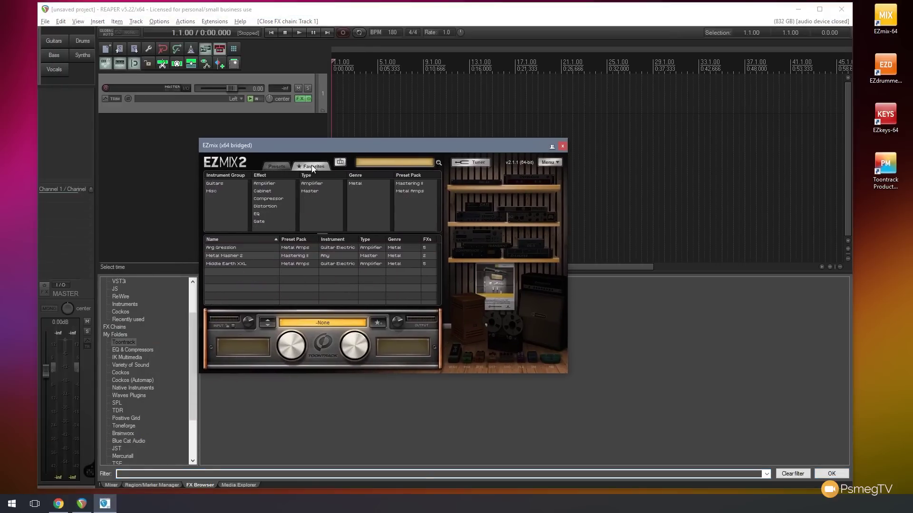
{"action": "left_click", "coordinate": [236, 246]}
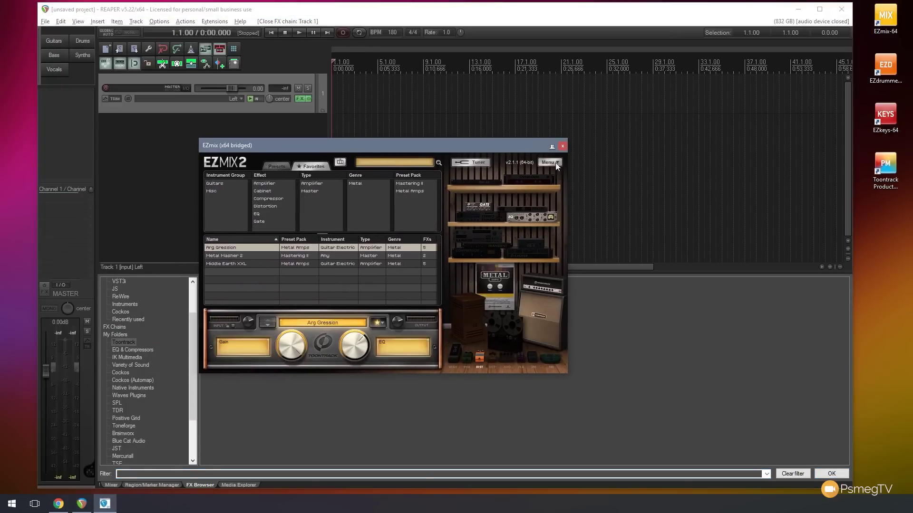
{"action": "left_click", "coordinate": [561, 146]}
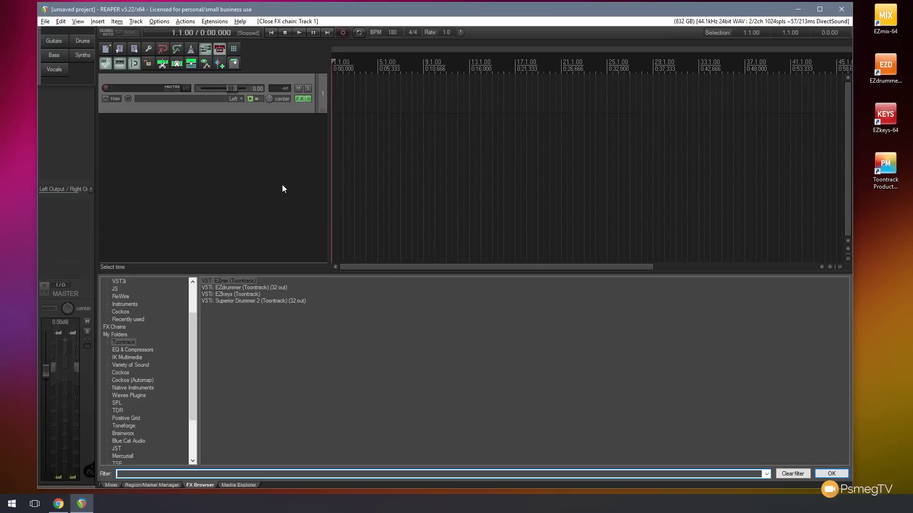
{"action": "left_click", "coordinate": [54, 42]}
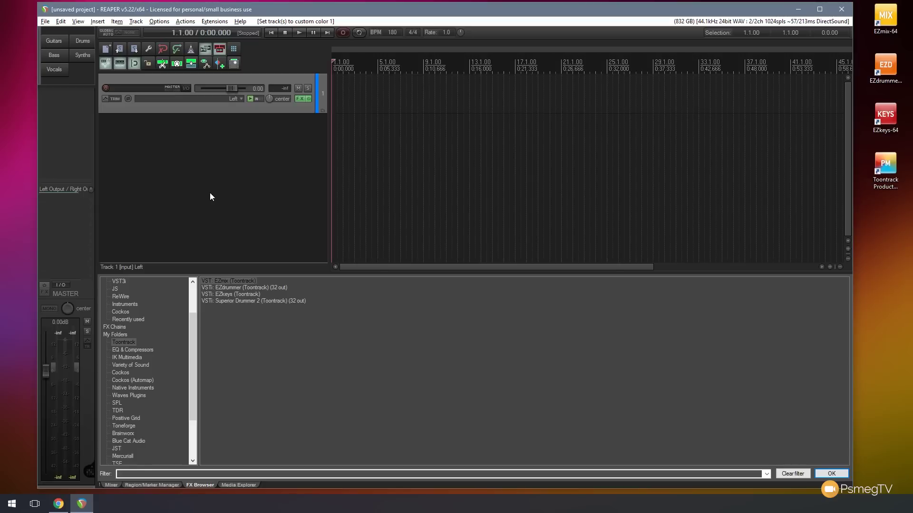
Examine the metronome settings and the available beat patterns, leaving the metronome off
{"action": "left_click", "coordinate": [191, 49]}
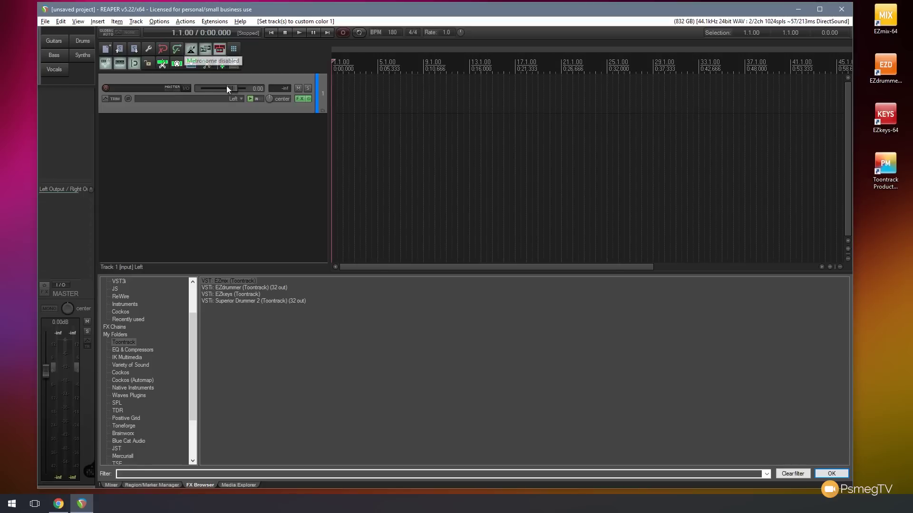
{"action": "right_click", "coordinate": [191, 49]}
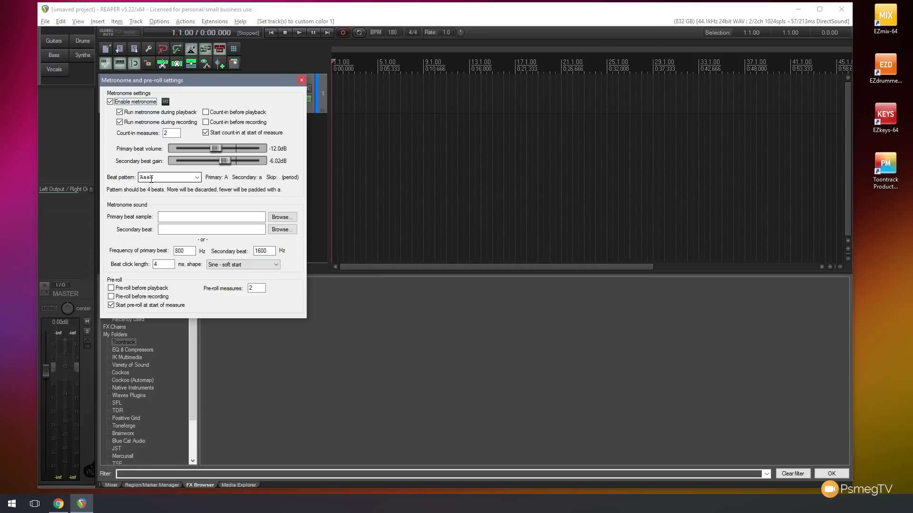
{"action": "left_click", "coordinate": [197, 177]}
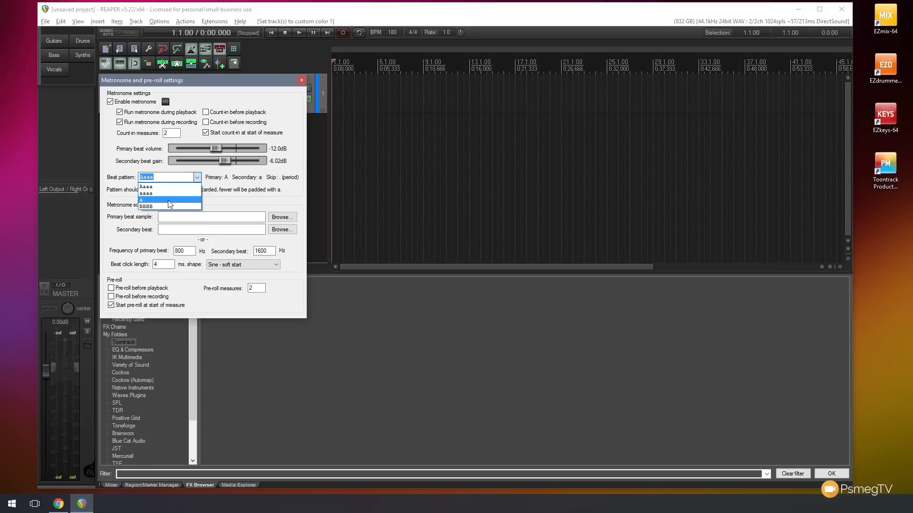
{"action": "left_click", "coordinate": [206, 210]}
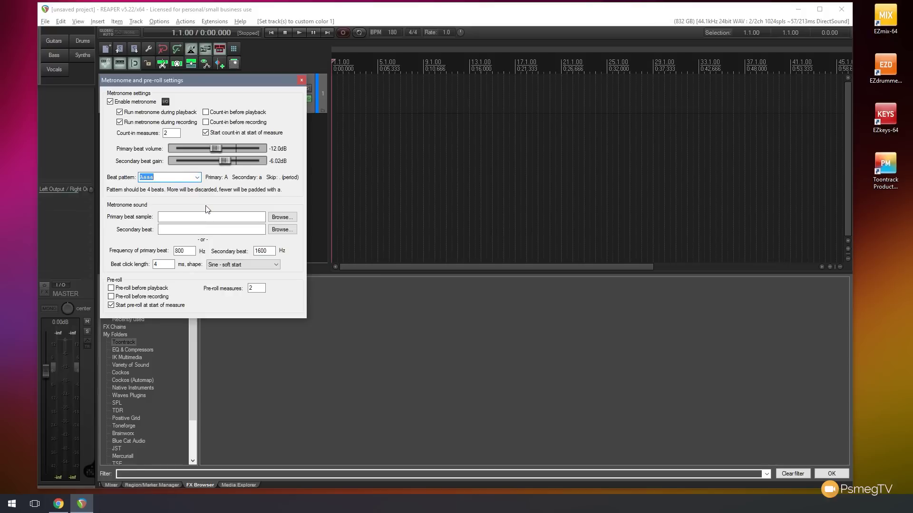
{"action": "left_click", "coordinate": [300, 82]}
{"action": "left_click", "coordinate": [191, 49]}
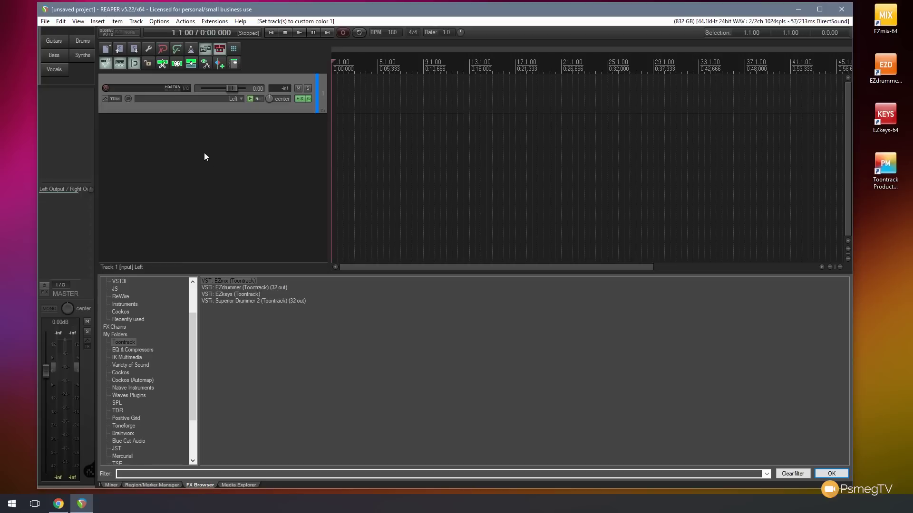
Insert the Default Drums Tracks track template below the guitar track
{"action": "right_click", "coordinate": [178, 138]}
{"action": "mouse_move", "coordinate": [222, 174]}
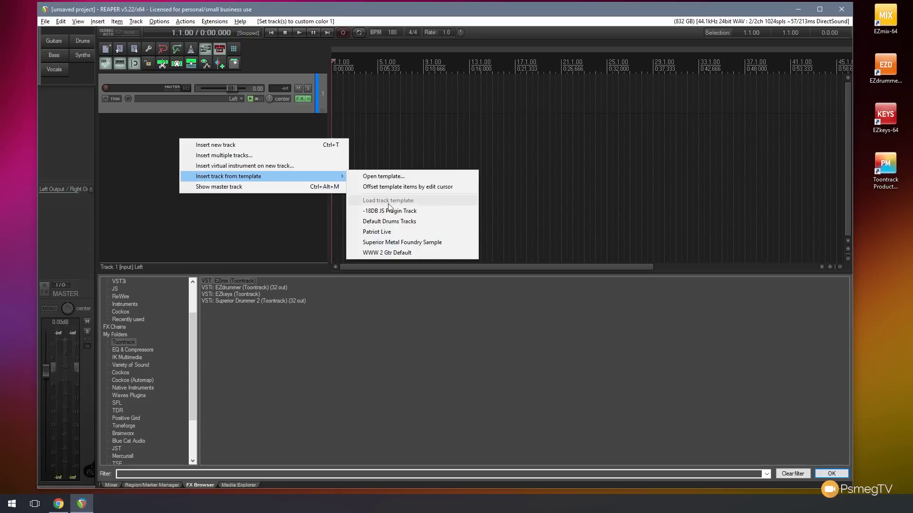
{"action": "left_click", "coordinate": [414, 223]}
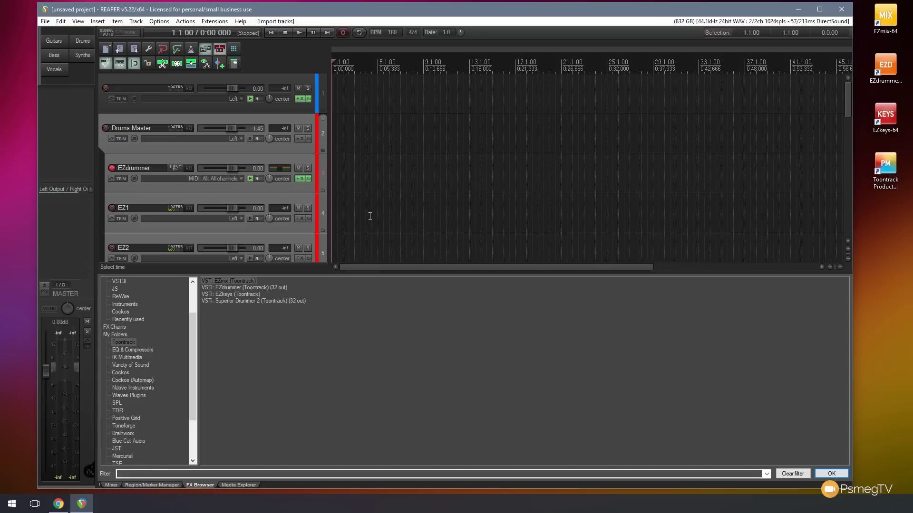
Insert an empty MIDI item on the EZdrummer track, spanning measure 1 to the start of measure 41
{"action": "left_click", "coordinate": [337, 186]}
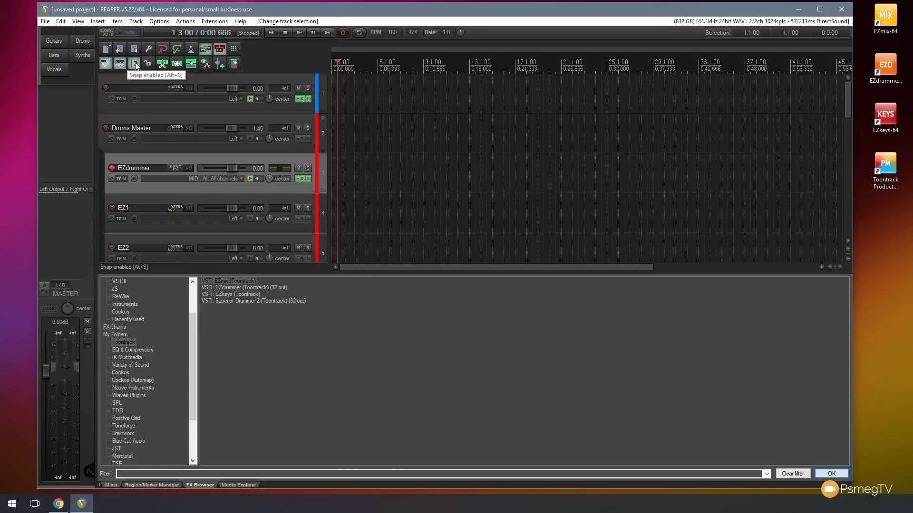
{"action": "key", "text": "Home"}
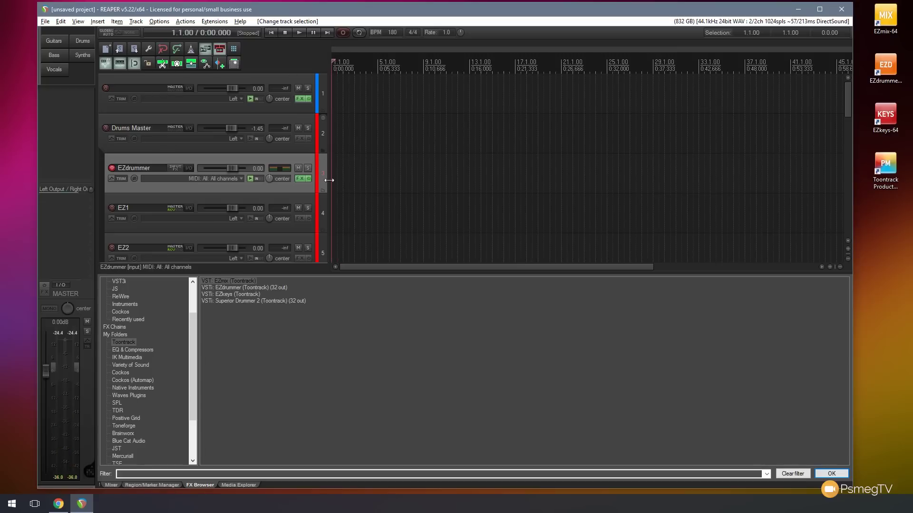
{"action": "left_click_drag", "start_coordinate": [334, 178], "coordinate": [789, 188]}
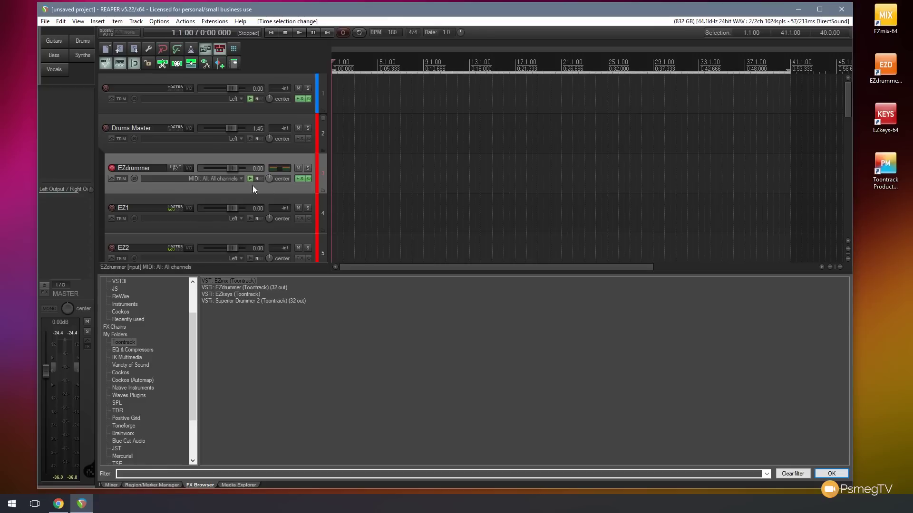
{"action": "left_click", "coordinate": [97, 21]}
{"action": "mouse_move", "coordinate": [114, 30]}
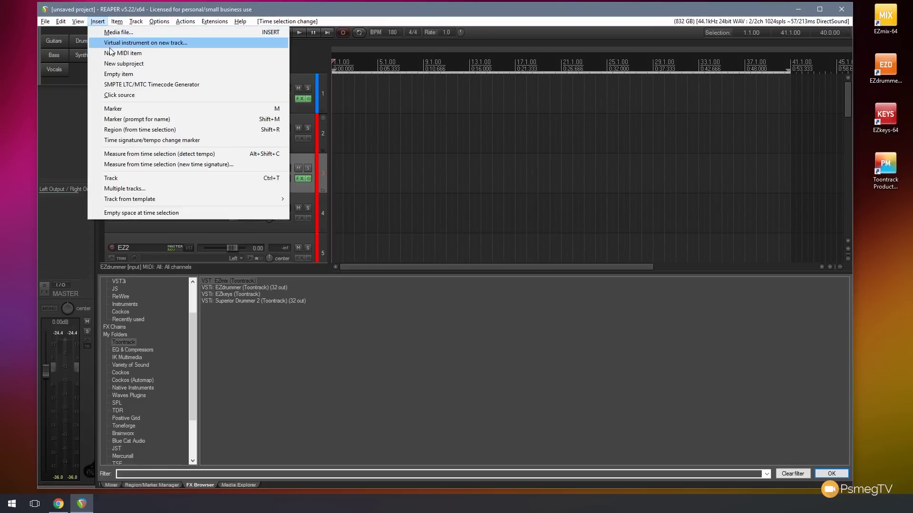
{"action": "left_click", "coordinate": [185, 15]}
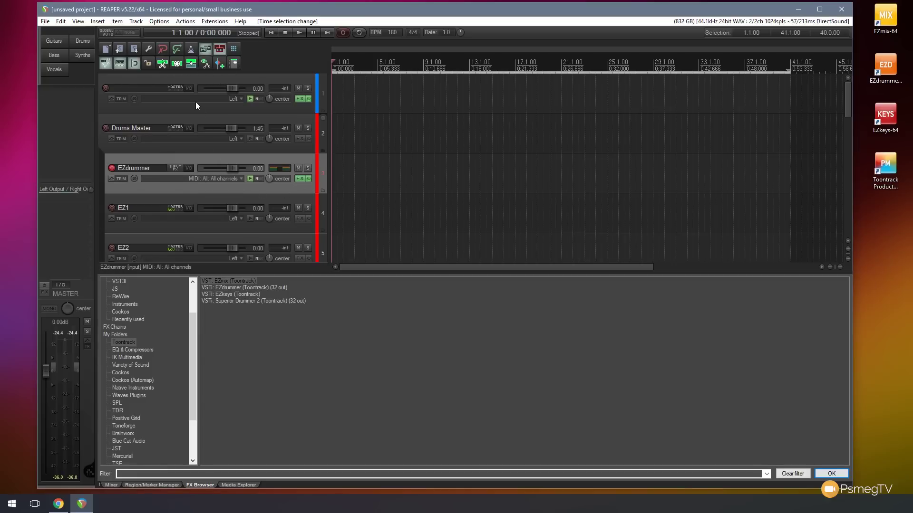
{"action": "left_click", "coordinate": [177, 63]}
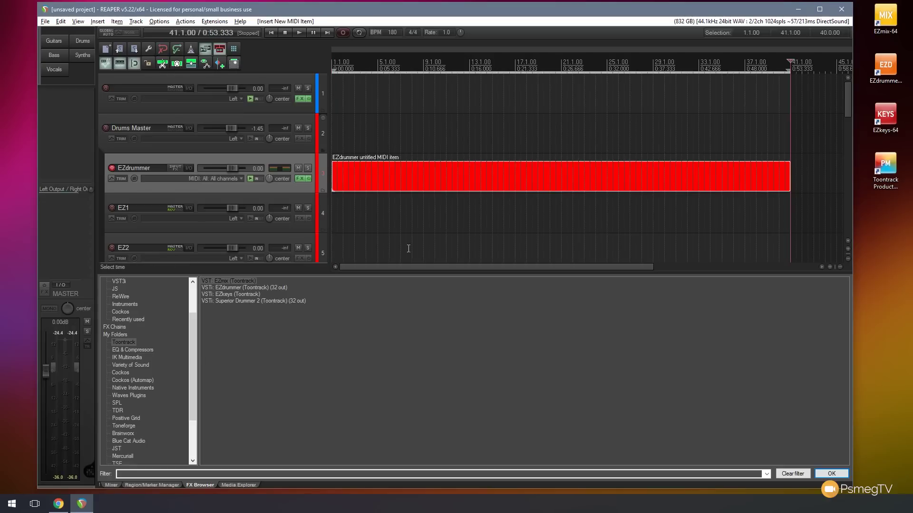
Open the EZdrummer MIDI item for editing and load the EzDrummer2_MidiNoteNames note names
{"action": "double_click", "coordinate": [345, 176]}
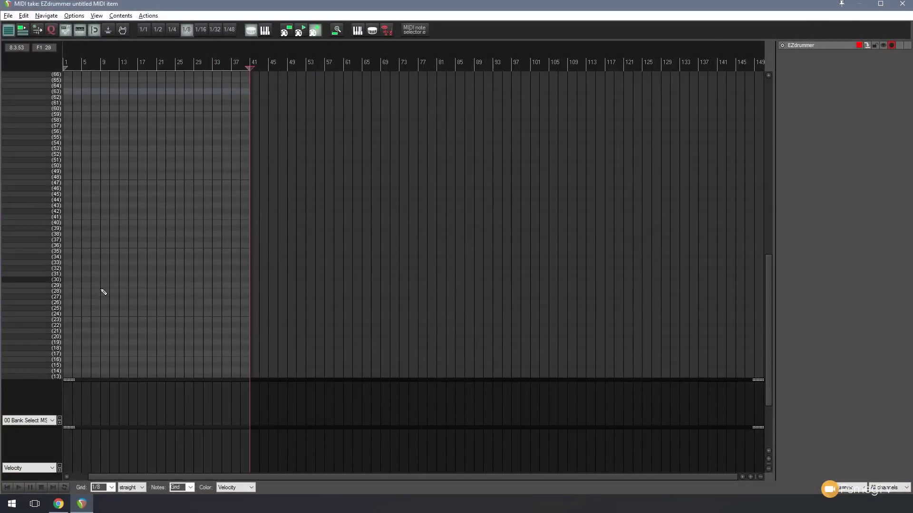
{"action": "scroll", "coordinate": [109, 295], "scroll_direction": "up", "scroll_amount": 10}
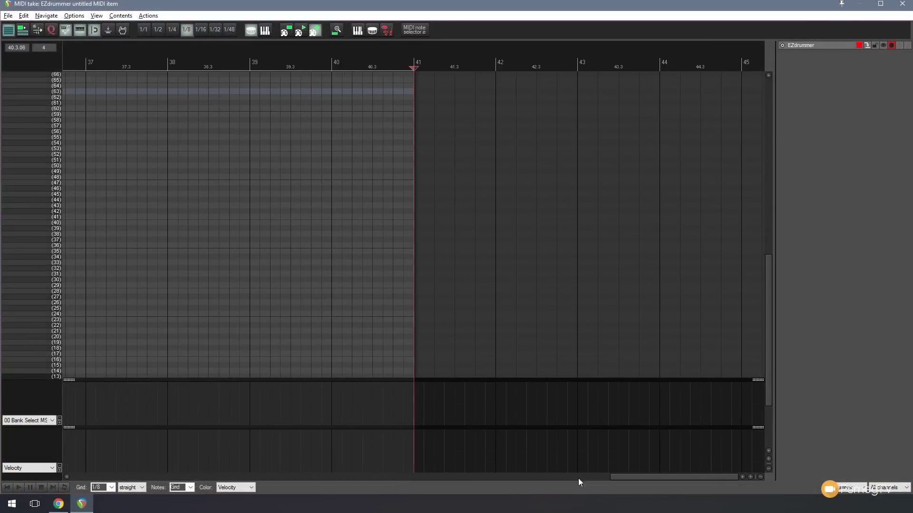
{"action": "left_click_drag", "start_coordinate": [646, 477], "coordinate": [78, 448]}
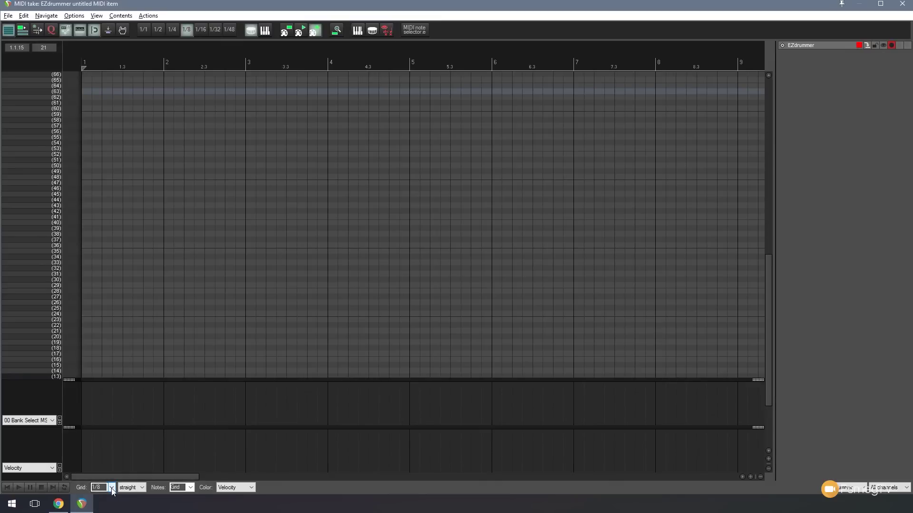
{"action": "left_click", "coordinate": [9, 16]}
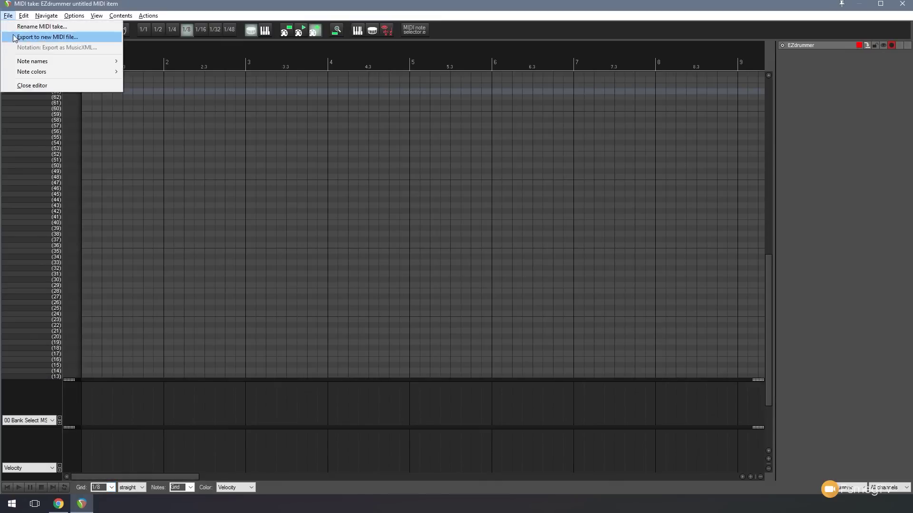
{"action": "mouse_move", "coordinate": [31, 63]}
{"action": "mouse_move", "coordinate": [185, 78]}
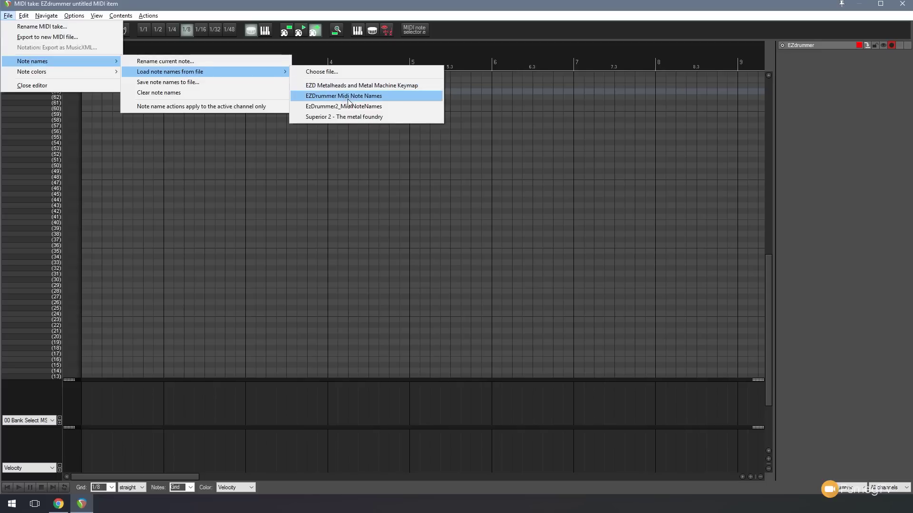
{"action": "left_click", "coordinate": [379, 107]}
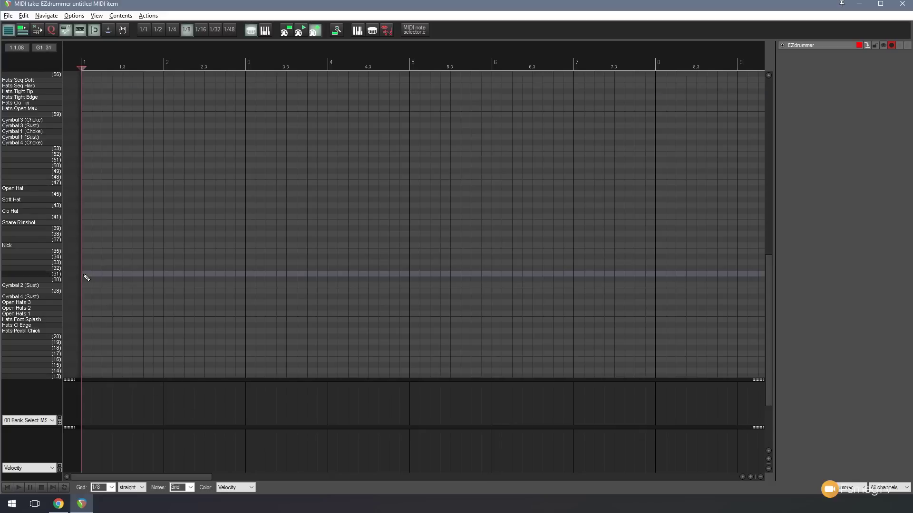
Audition the Kick sound and place a Kick note at the start of measure 1
{"action": "scroll", "coordinate": [84, 274], "scroll_direction": "up", "scroll_amount": 3}
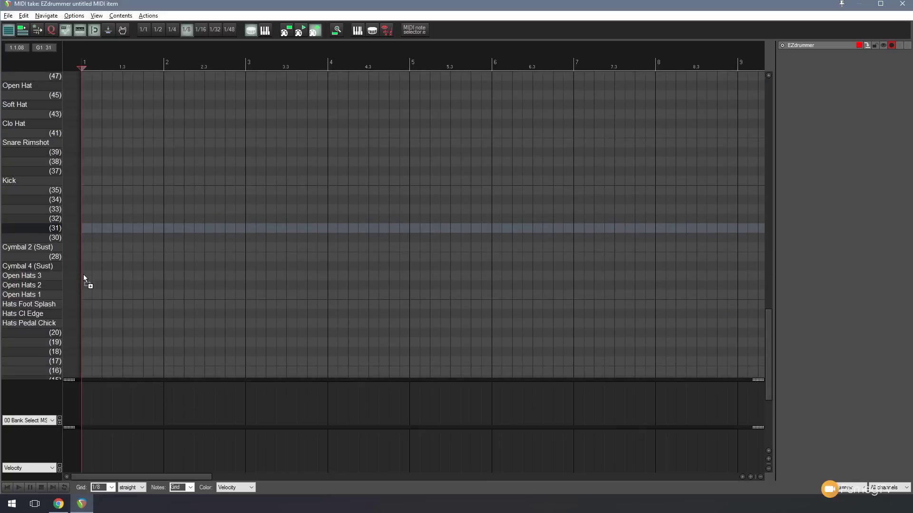
{"action": "scroll", "coordinate": [84, 275], "scroll_direction": "up", "scroll_amount": 2}
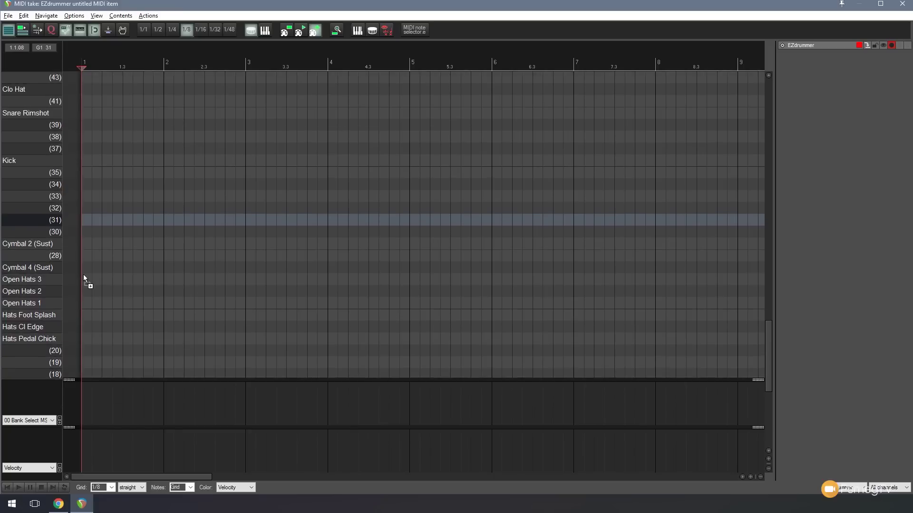
{"action": "scroll", "coordinate": [84, 275], "scroll_direction": "up", "scroll_amount": 1}
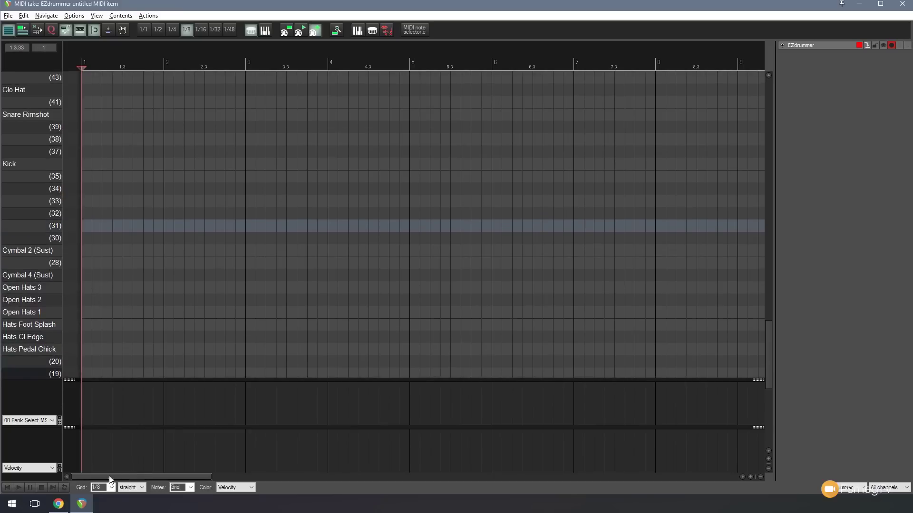
{"action": "left_click", "coordinate": [10, 166]}
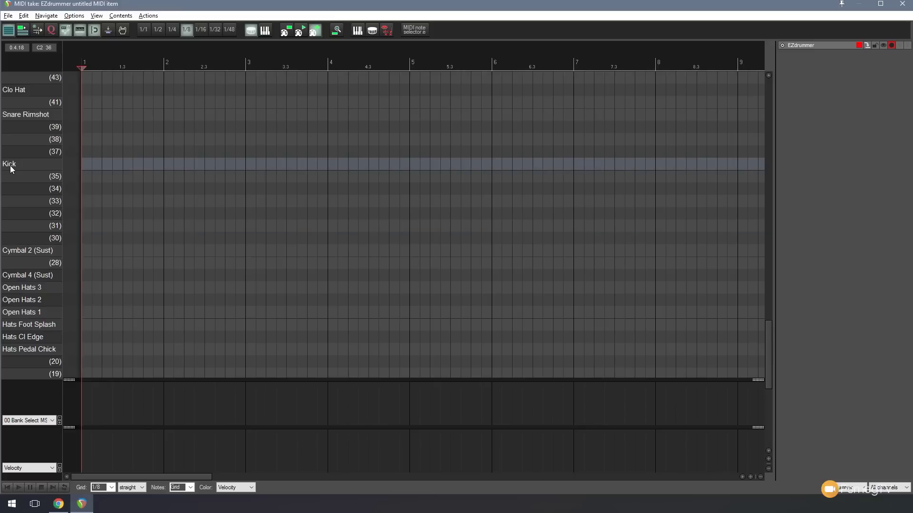
{"action": "left_click", "coordinate": [15, 164]}
{"action": "left_click", "coordinate": [85, 167]}
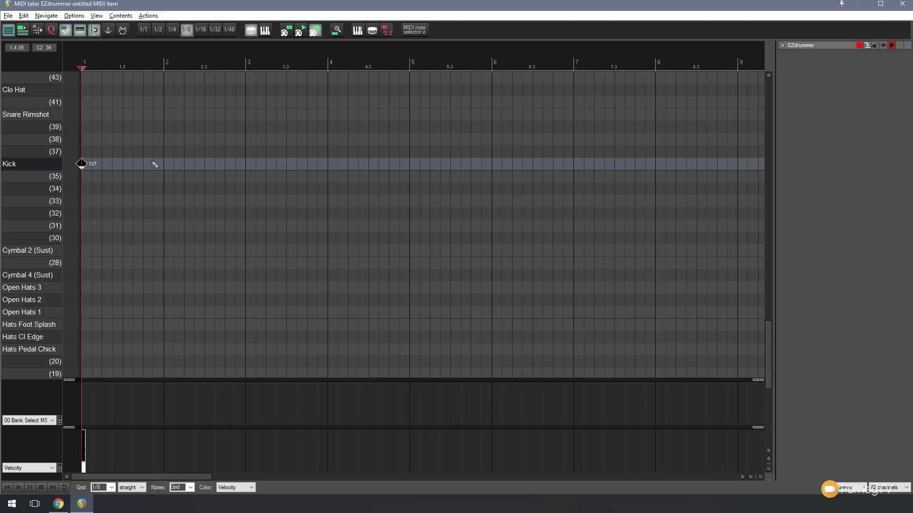
Place Kick notes at 1.3, the start of measure 2 and 2.3
{"action": "left_click", "coordinate": [124, 166]}
{"action": "left_click", "coordinate": [162, 166]}
{"action": "left_click", "coordinate": [204, 167]}
Copy the four-note Kick pattern repeatedly so the half-measure kicks run through measure 10
{"action": "left_click_drag", "start_coordinate": [220, 183], "coordinate": [66, 159]}
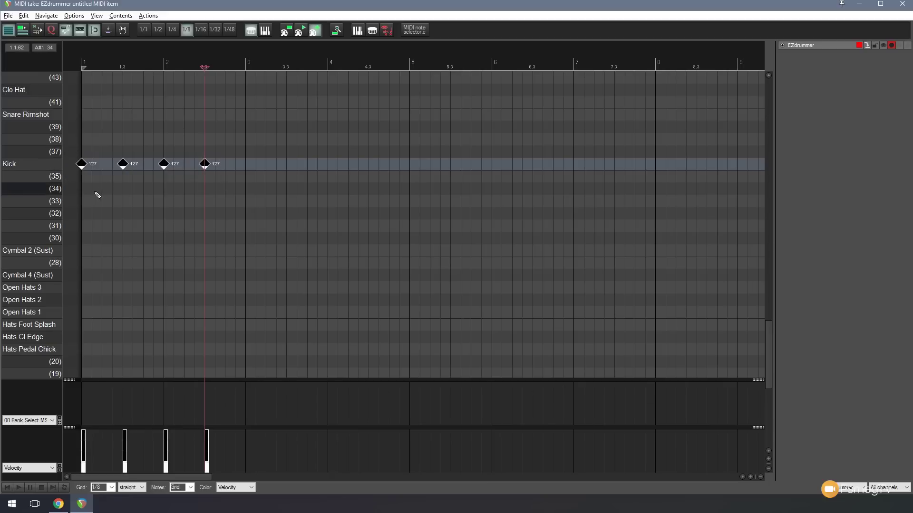
{"action": "left_click_drag", "start_coordinate": [169, 170], "coordinate": [666, 168]}
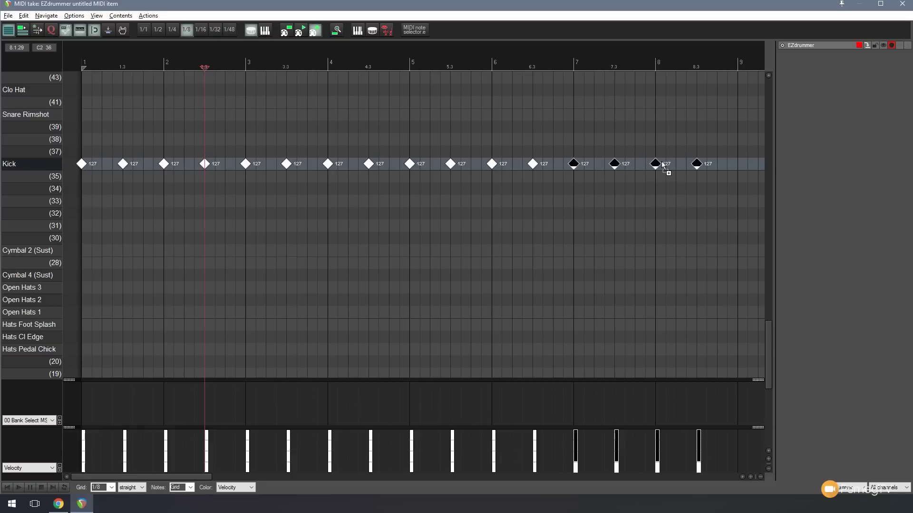
{"action": "left_click_drag", "start_coordinate": [575, 166], "coordinate": [743, 171]}
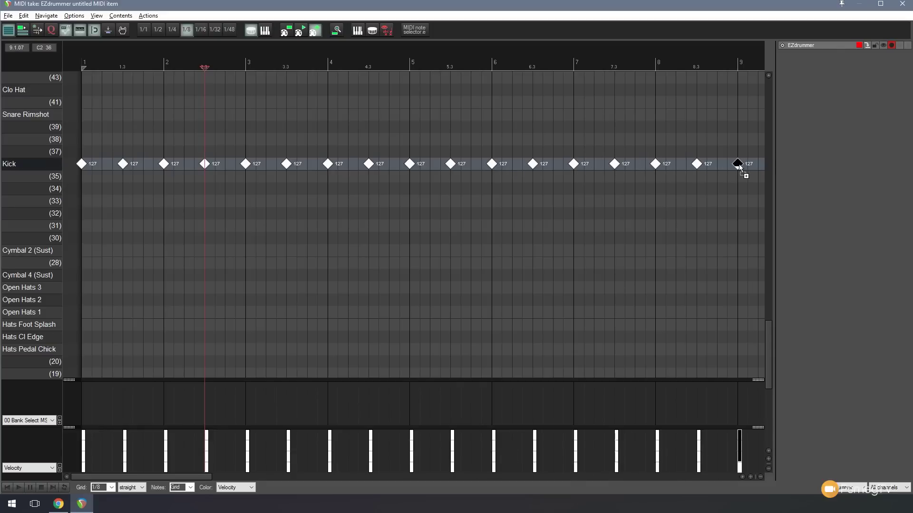
{"action": "scroll", "coordinate": [277, 319], "scroll_direction": "down", "scroll_amount": 5}
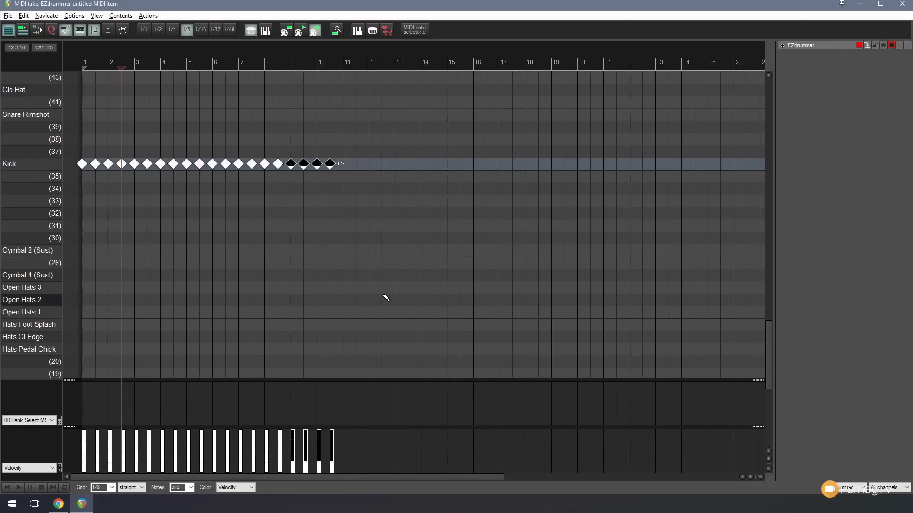
Copy all the existing Kick notes so the pattern repeats from measure 11 through measure 20
{"action": "left_click_drag", "start_coordinate": [366, 200], "coordinate": [17, 144]}
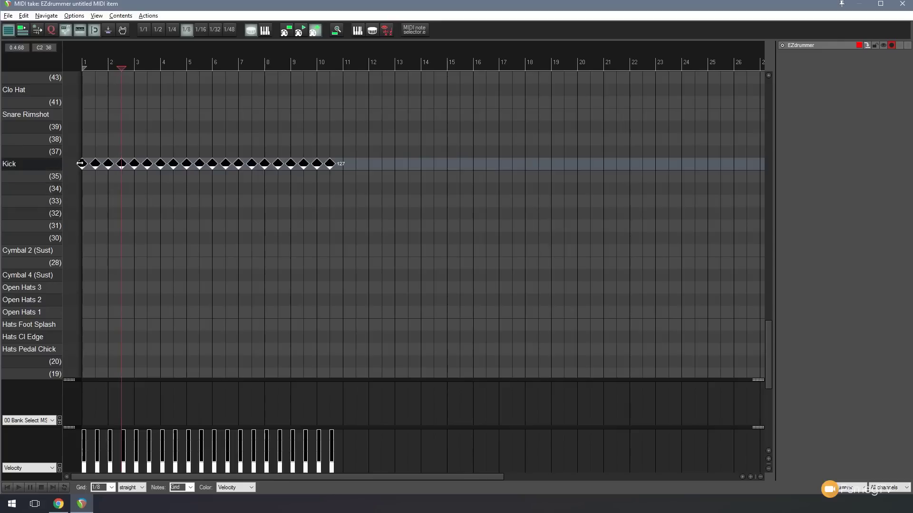
{"action": "left_click_drag", "start_coordinate": [96, 166], "coordinate": [308, 167]}
{"action": "left_click_drag", "start_coordinate": [354, 176], "coordinate": [347, 171]}
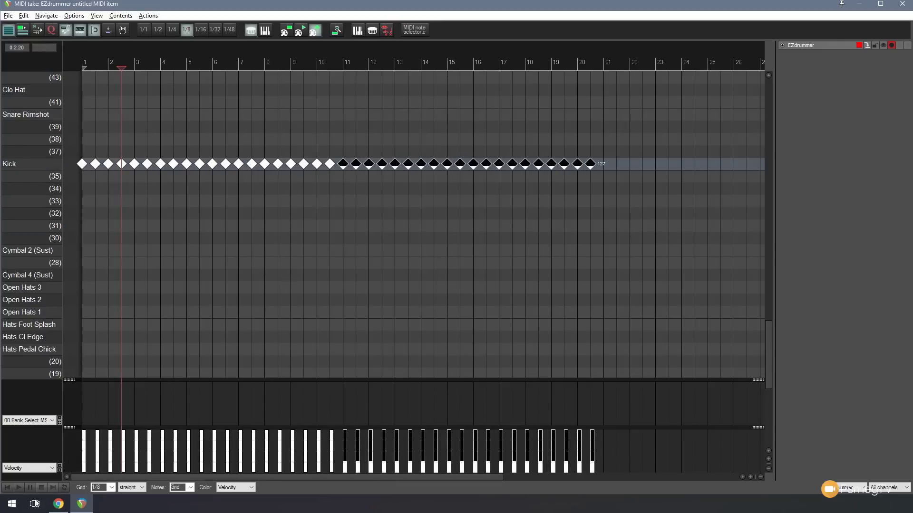
Play back the Kick part briefly from the project start, stop it and close the MIDI editor
{"action": "left_click", "coordinate": [7, 488]}
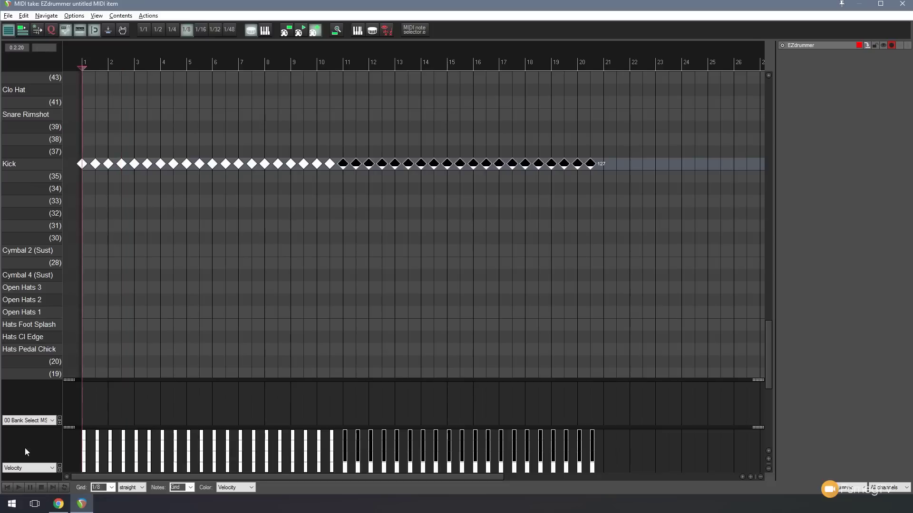
{"action": "left_click", "coordinate": [19, 488]}
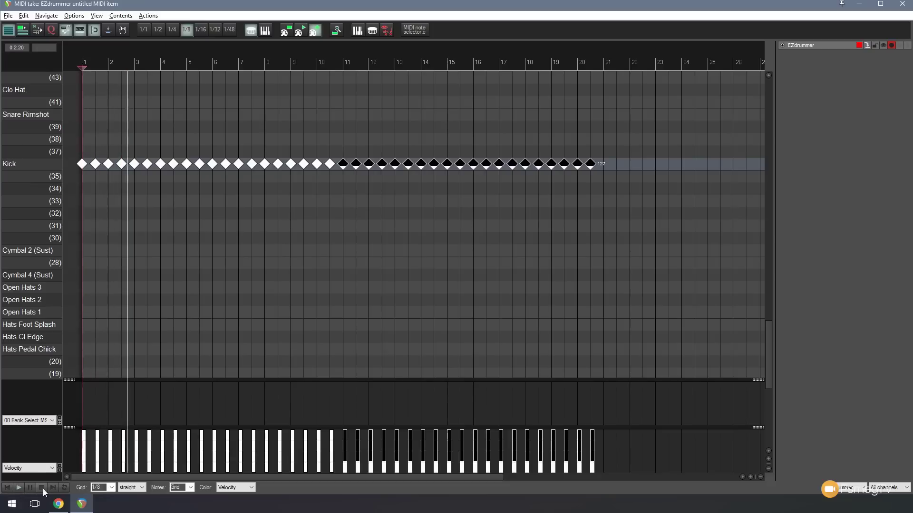
{"action": "left_click", "coordinate": [42, 488]}
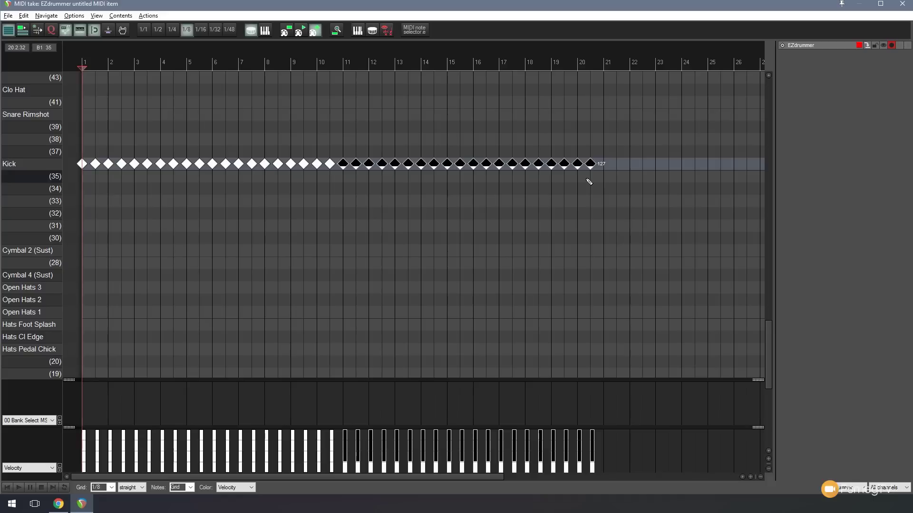
{"action": "left_click", "coordinate": [902, 5]}
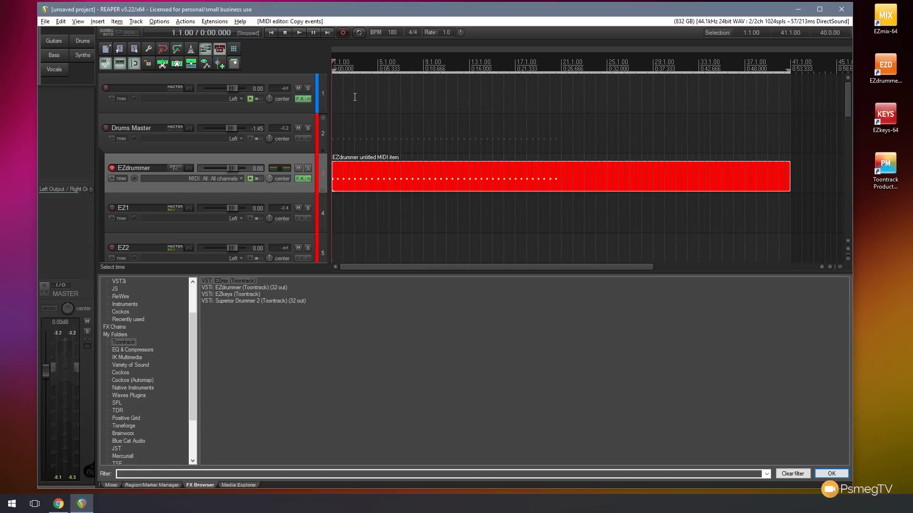
Turn off Count-in before playback and Run metronome during playback in the metronome settings
{"action": "left_click", "coordinate": [355, 97]}
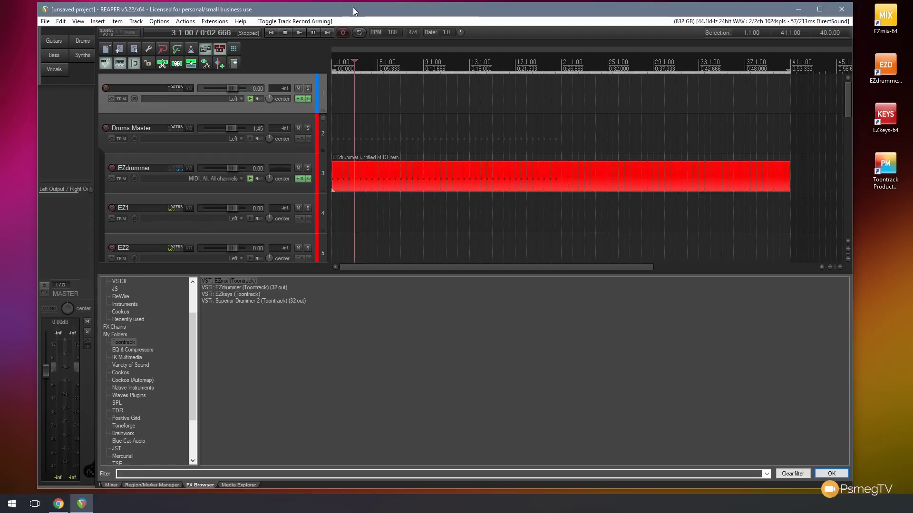
{"action": "right_click", "coordinate": [193, 54]}
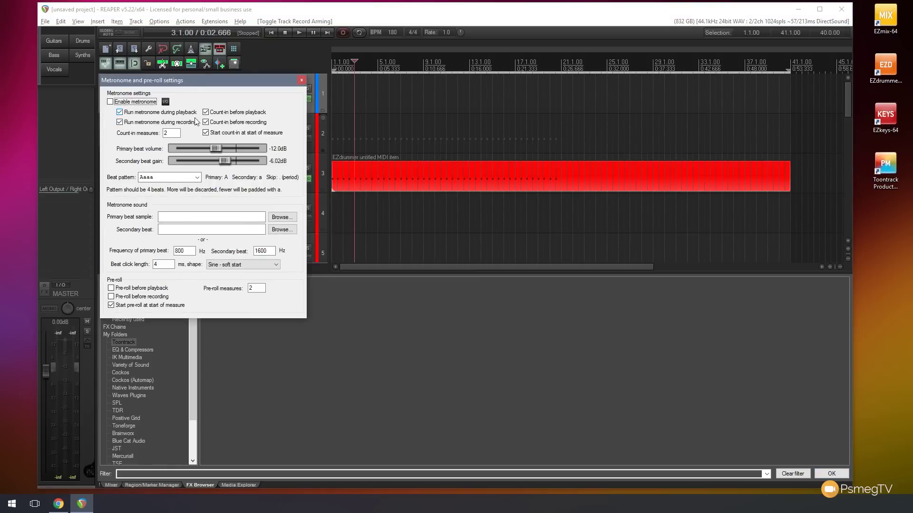
{"action": "left_click", "coordinate": [231, 113]}
{"action": "left_click", "coordinate": [157, 113]}
{"action": "left_click", "coordinate": [302, 81]}
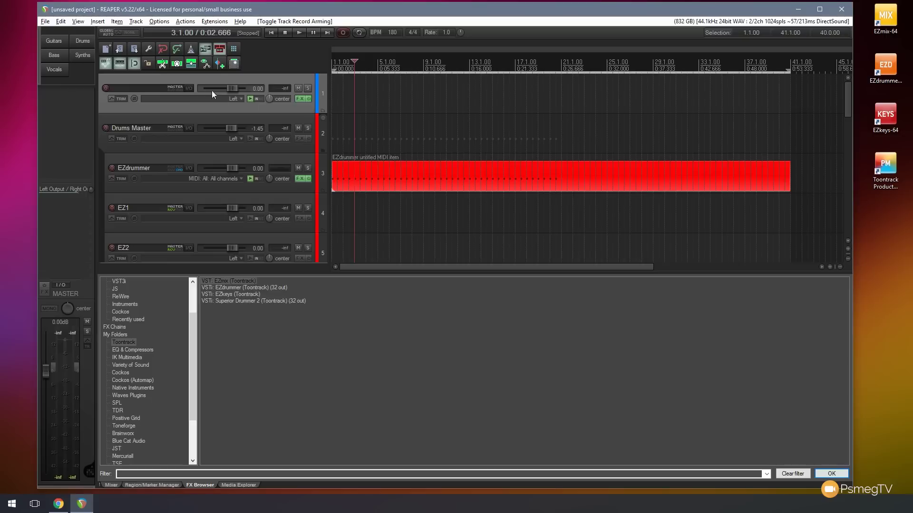
Enable the metronome and arm the guitar track for recording
{"action": "left_click", "coordinate": [189, 54]}
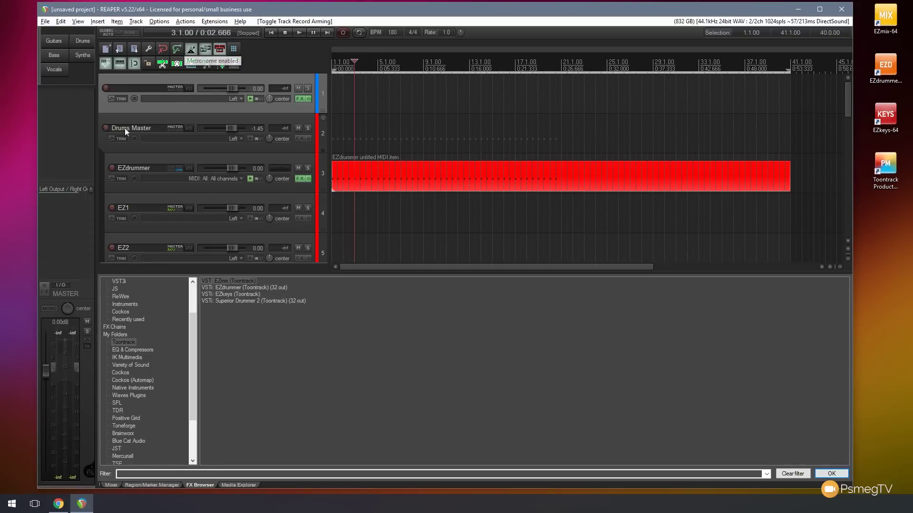
{"action": "left_click", "coordinate": [106, 88]}
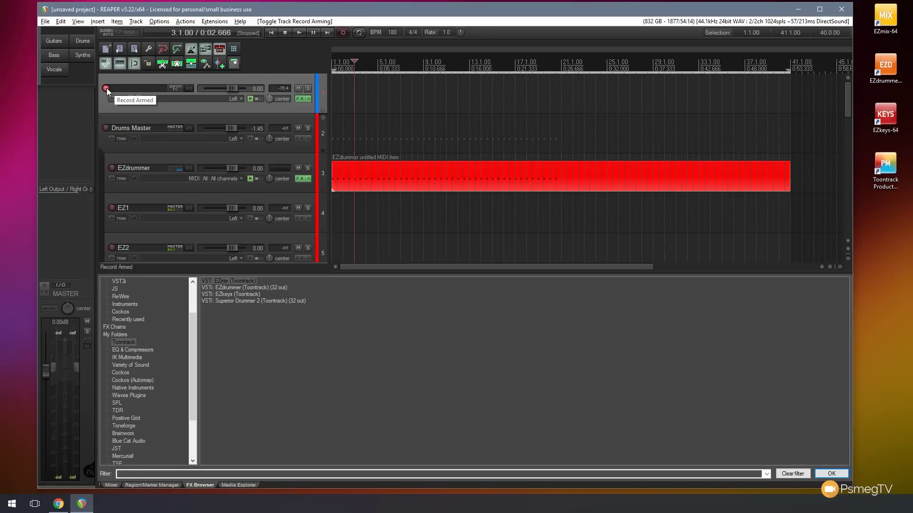
{"action": "left_click", "coordinate": [343, 35]}
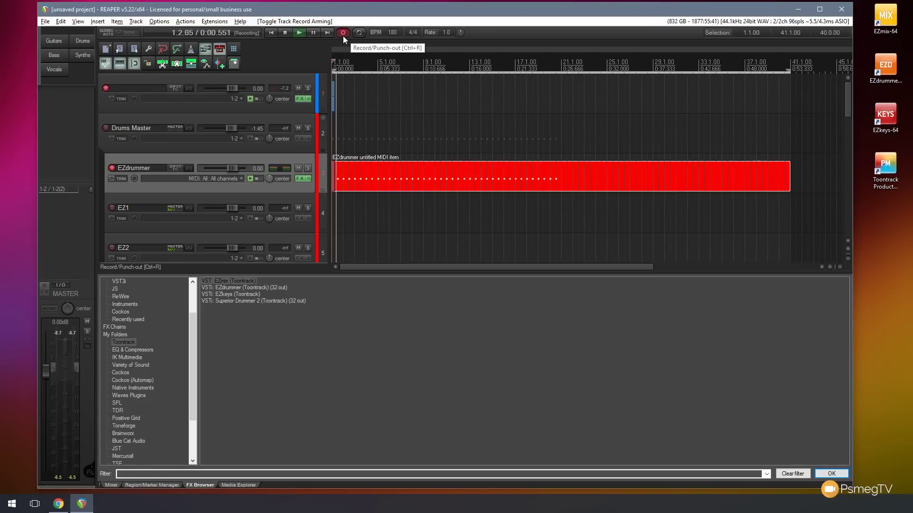
{"action": "left_click", "coordinate": [343, 33]}
{"action": "key", "text": "ctrl+z"}
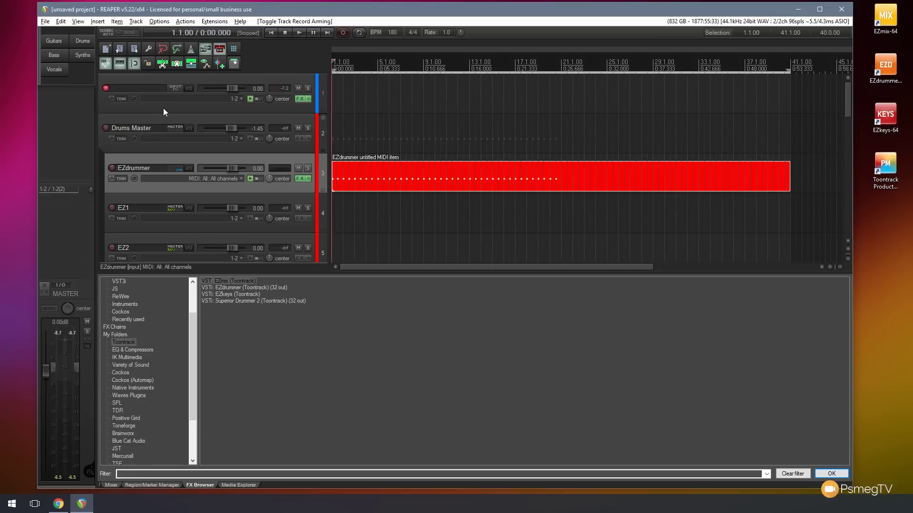
Enable the metronome, record a guitar take from measure 1 to about the start of measure 21, and play part of it back
{"action": "left_click", "coordinate": [191, 49]}
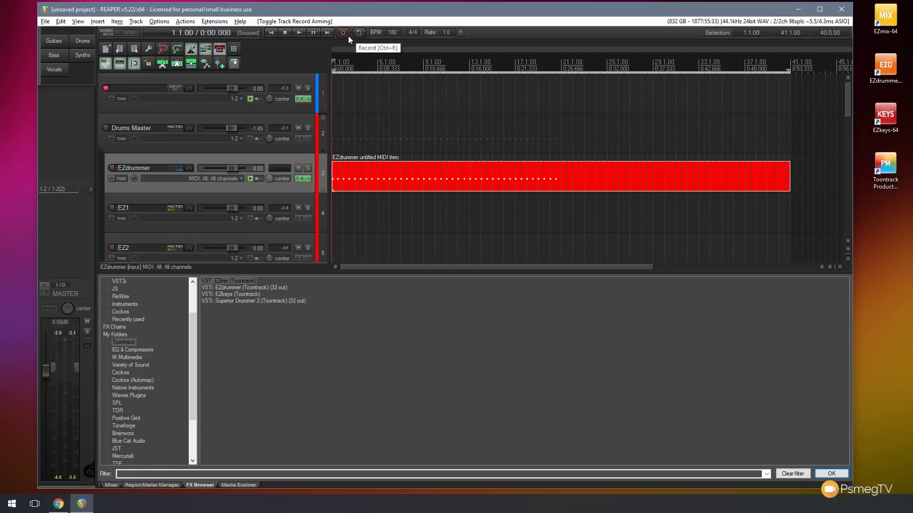
{"action": "left_click", "coordinate": [348, 36]}
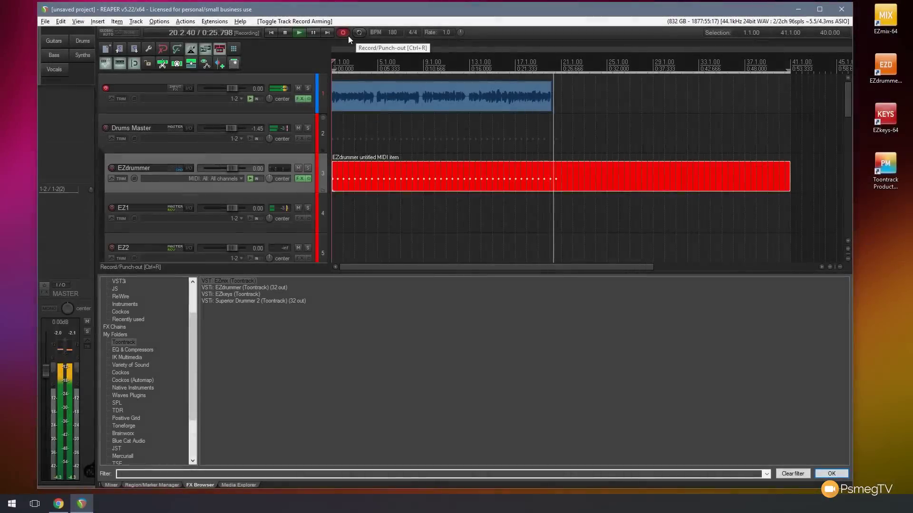
{"action": "left_click", "coordinate": [348, 35]}
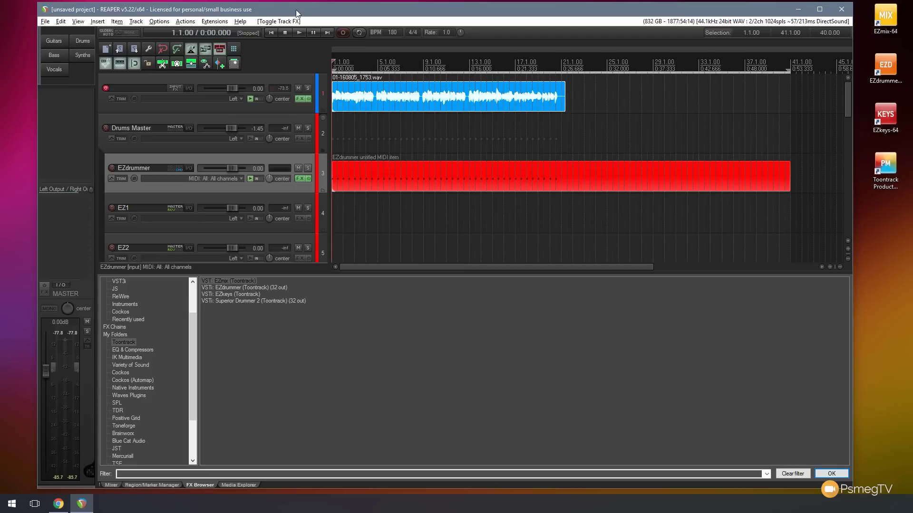
{"action": "left_click", "coordinate": [302, 36]}
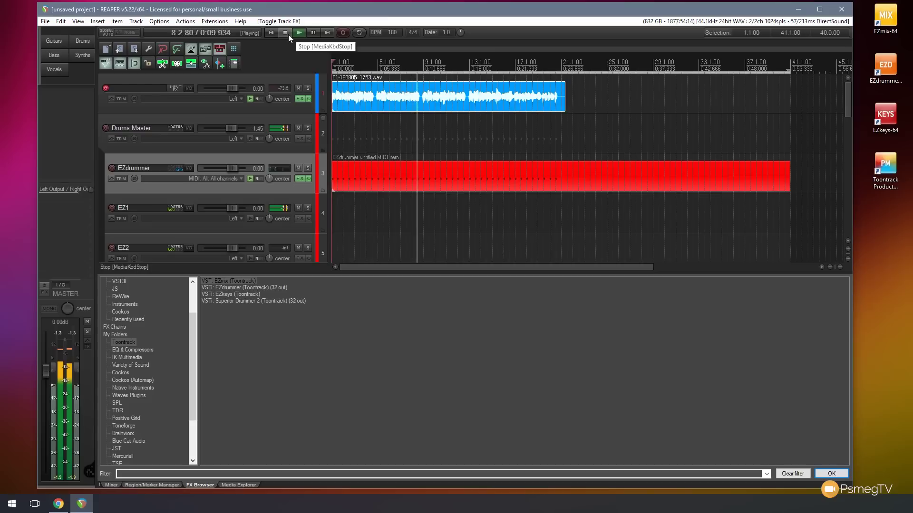
{"action": "left_click", "coordinate": [288, 34]}
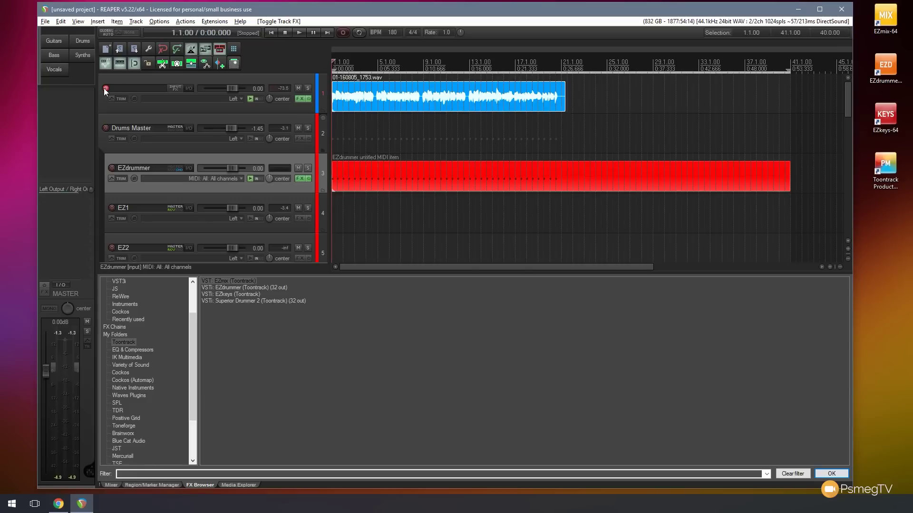
Insert two new empty tracks directly below the recorded guitar track
{"action": "left_click", "coordinate": [198, 106]}
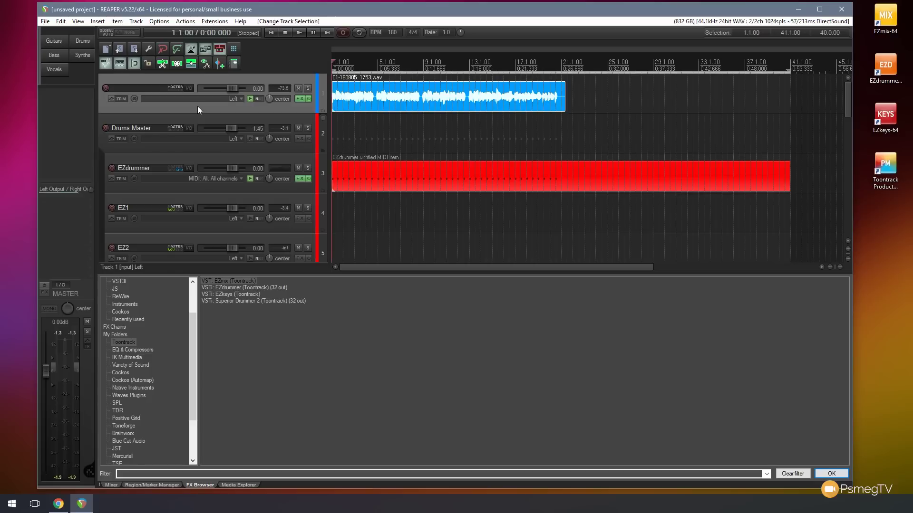
{"action": "right_click", "coordinate": [198, 106]}
{"action": "left_click", "coordinate": [228, 112]}
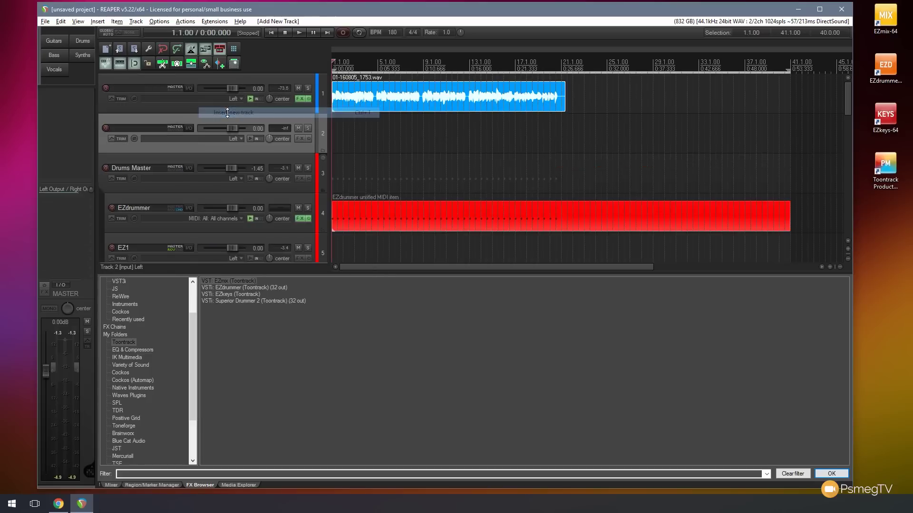
{"action": "key", "text": "ctrl+t"}
Name the two new tracks Gtr Left and Gtr Right
{"action": "left_click", "coordinate": [230, 147]}
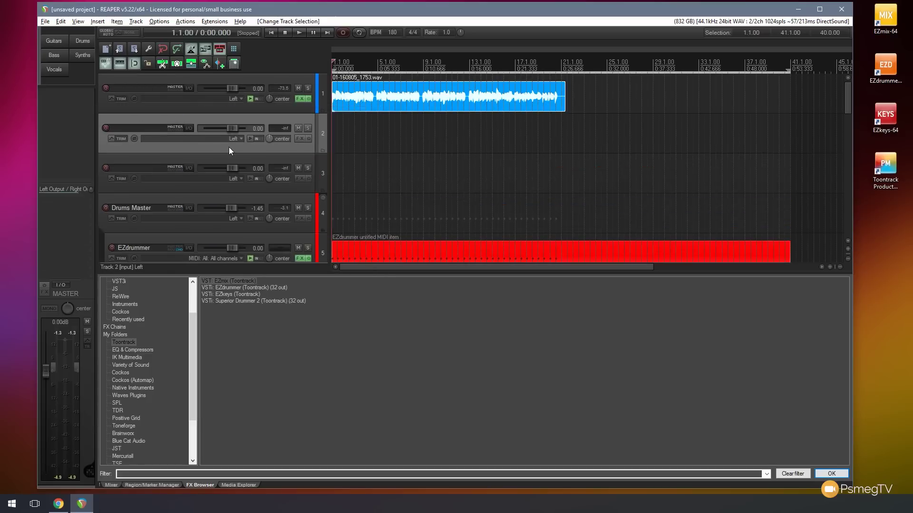
{"action": "left_click", "coordinate": [141, 129]}
{"action": "type", "text": "Gtr Left"}
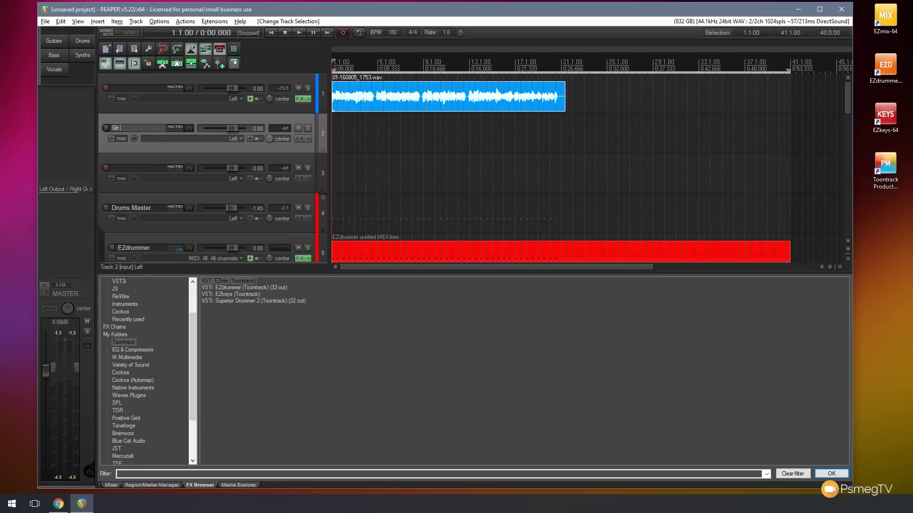
{"action": "left_click", "coordinate": [127, 170]}
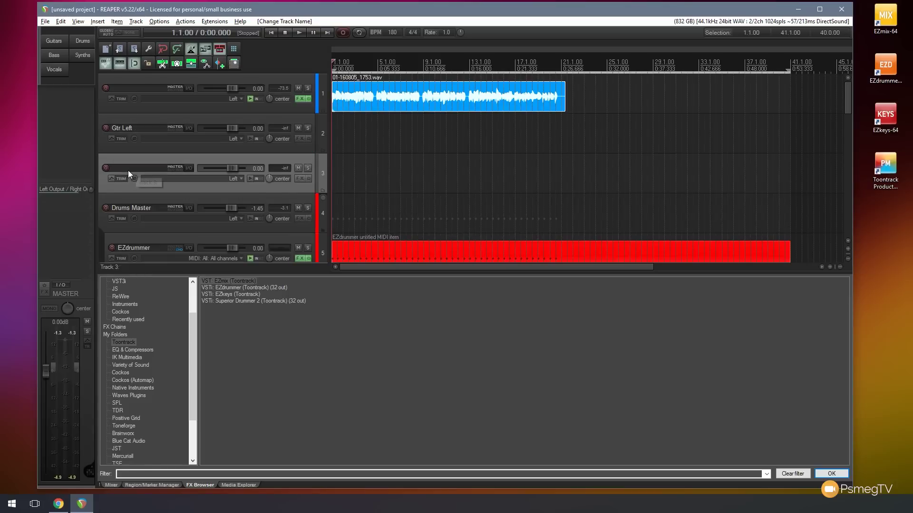
{"action": "type", "text": "Gtr Right"}
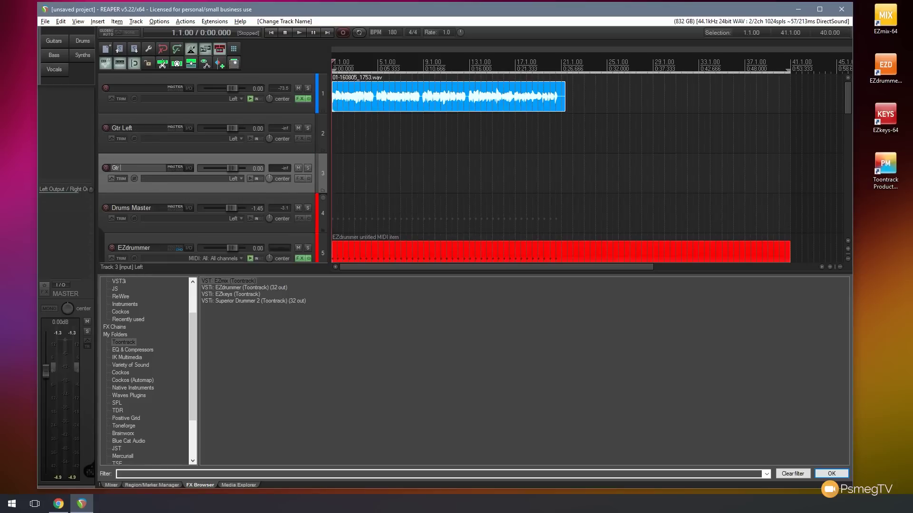
Name the recorded guitar track Gtr Scratch
{"action": "left_click", "coordinate": [136, 90]}
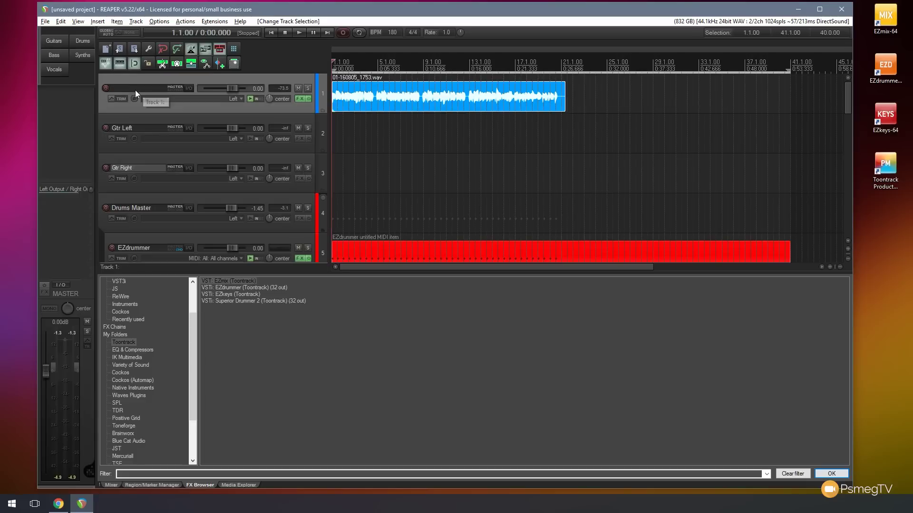
{"action": "type", "text": "Gtr Scratc"}
{"action": "type", "text": "h"}
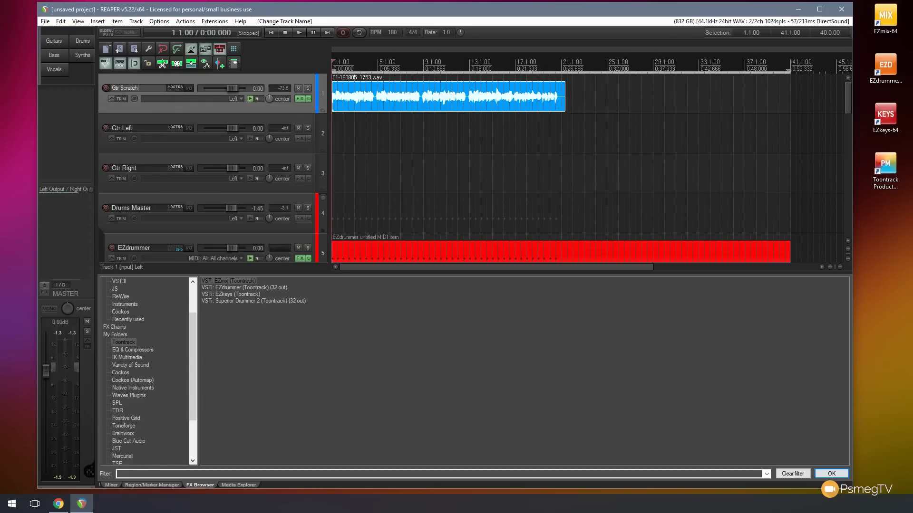
{"action": "key", "text": "Return"}
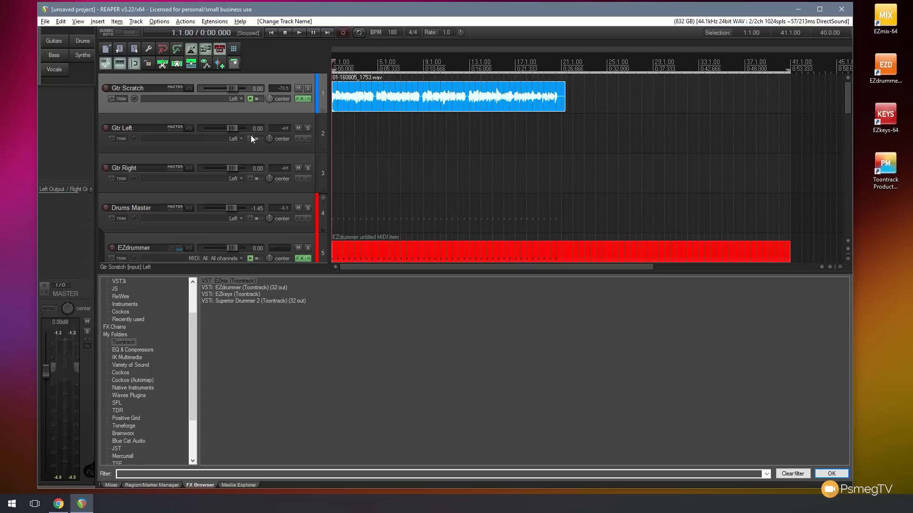
Pan the Gtr Left track to the left and add EZmix to it with the favorite preset Arg Gression
{"action": "left_click_drag", "start_coordinate": [269, 138], "coordinate": [269, 175]}
{"action": "left_click", "coordinate": [299, 139]}
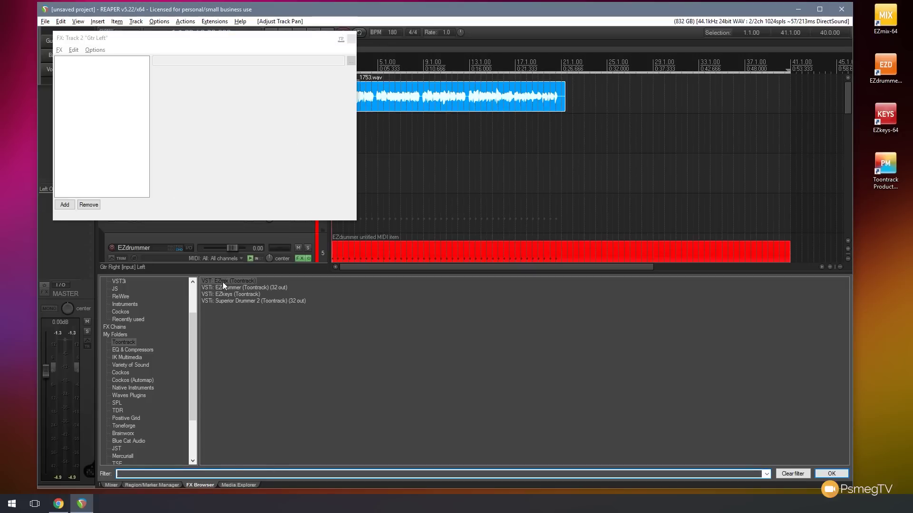
{"action": "left_click_drag", "start_coordinate": [223, 281], "coordinate": [114, 112]}
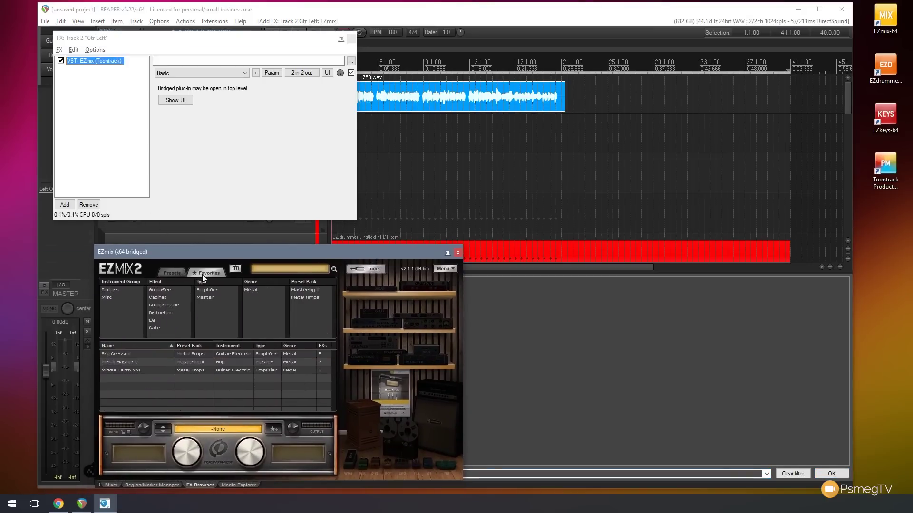
{"action": "left_click", "coordinate": [139, 355]}
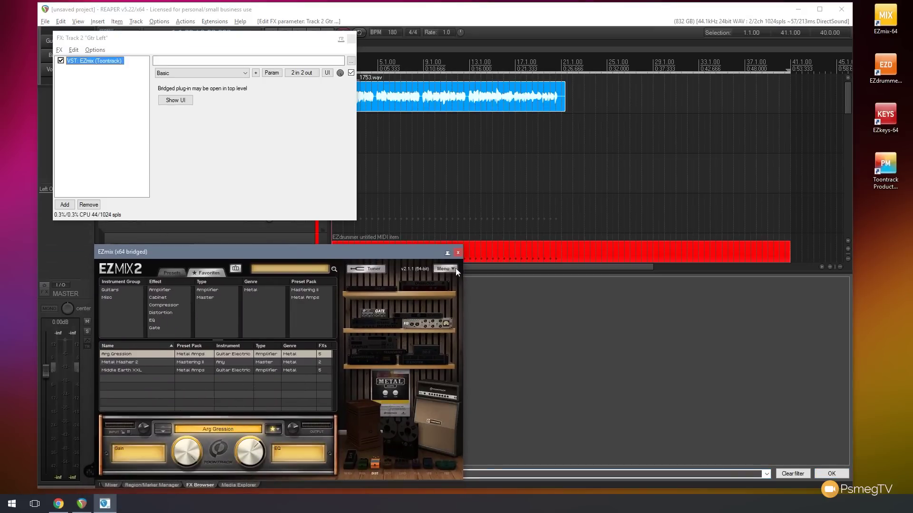
{"action": "left_click", "coordinate": [457, 253]}
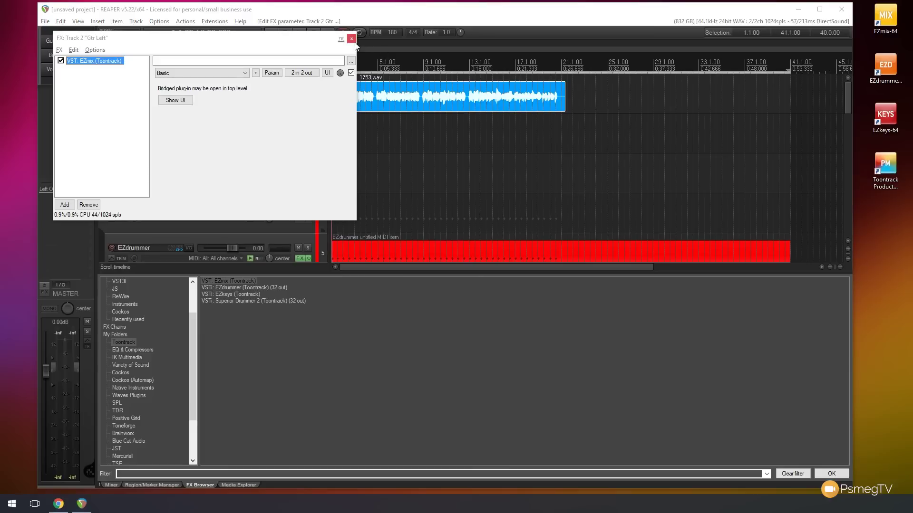
Add EZmix to the Gtr Right track with its favorite presets shown, and arm the Gtr Left track for recording
{"action": "left_click", "coordinate": [351, 38]}
{"action": "left_click", "coordinate": [300, 178]}
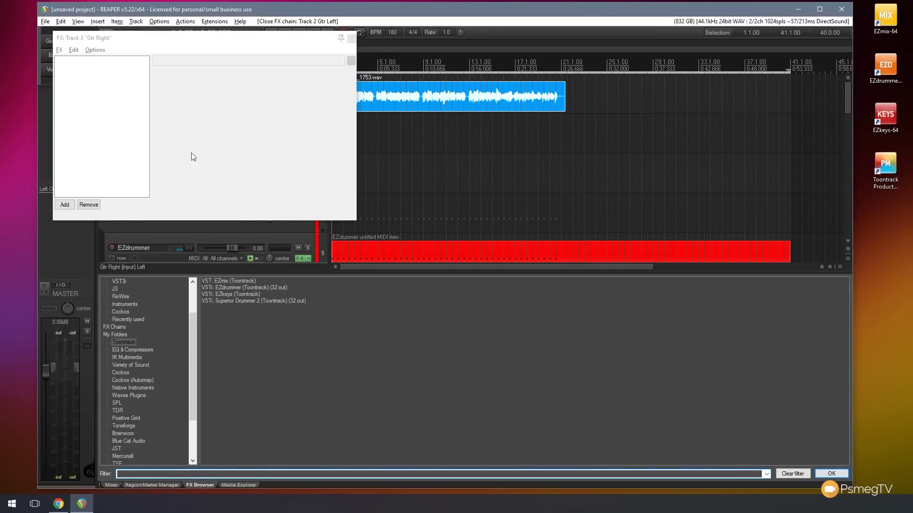
{"action": "left_click_drag", "start_coordinate": [226, 282], "coordinate": [95, 139]}
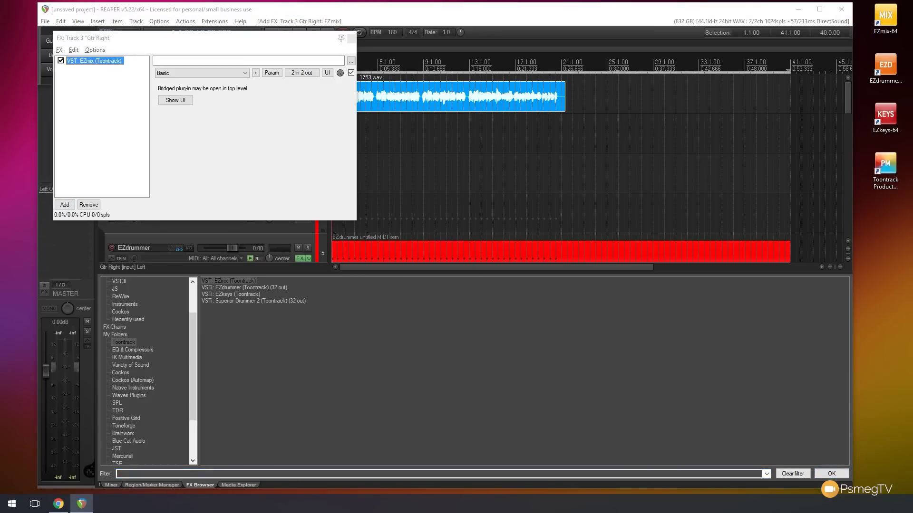
{"action": "left_click", "coordinate": [251, 233]}
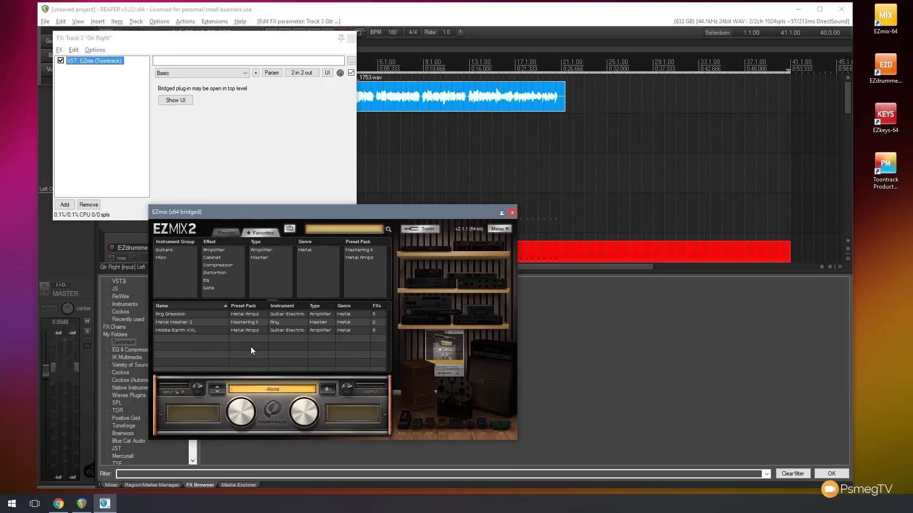
{"action": "left_click", "coordinate": [511, 213]}
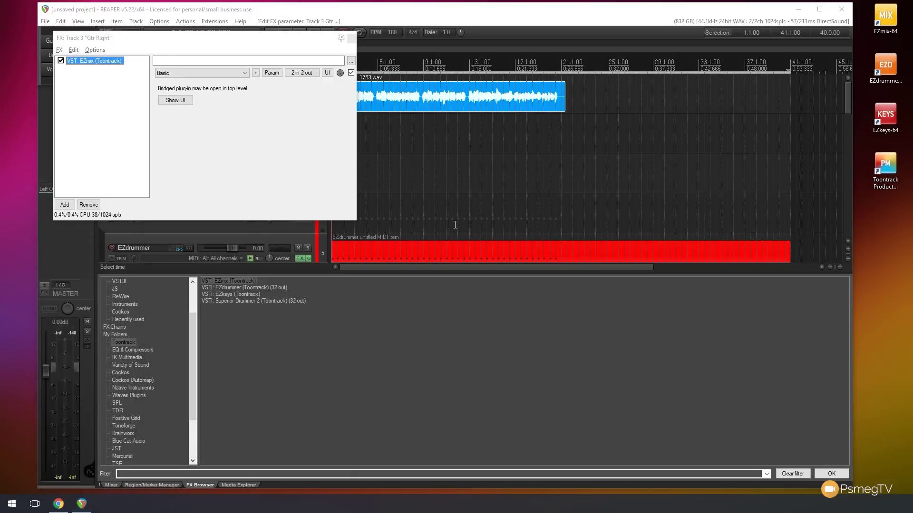
{"action": "left_click", "coordinate": [350, 38]}
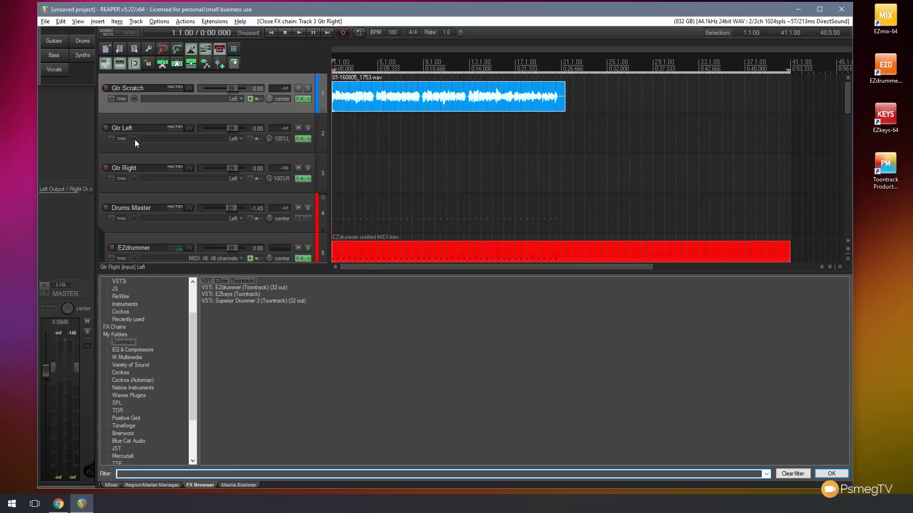
{"action": "left_click", "coordinate": [106, 127]}
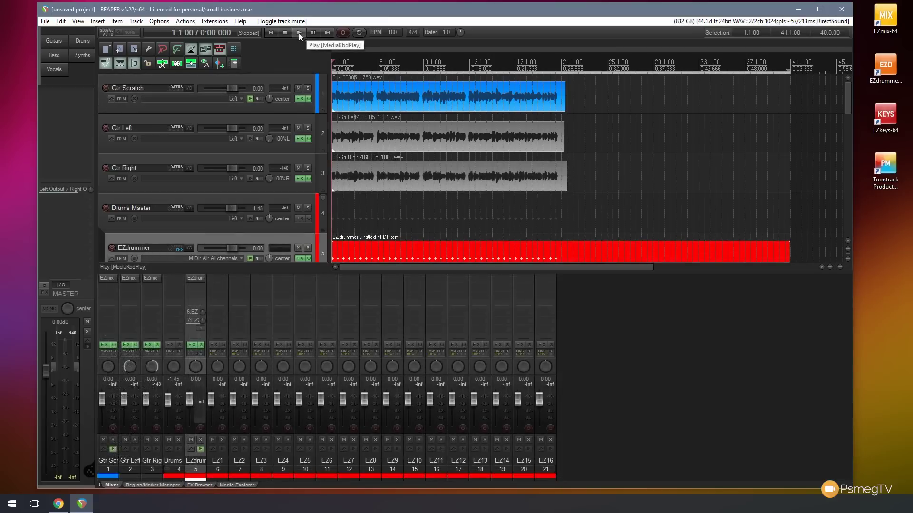
Play the song, mute the Gtr Scratch track, and listen briefly with Gtr Left muted as well
{"action": "left_click", "coordinate": [298, 33]}
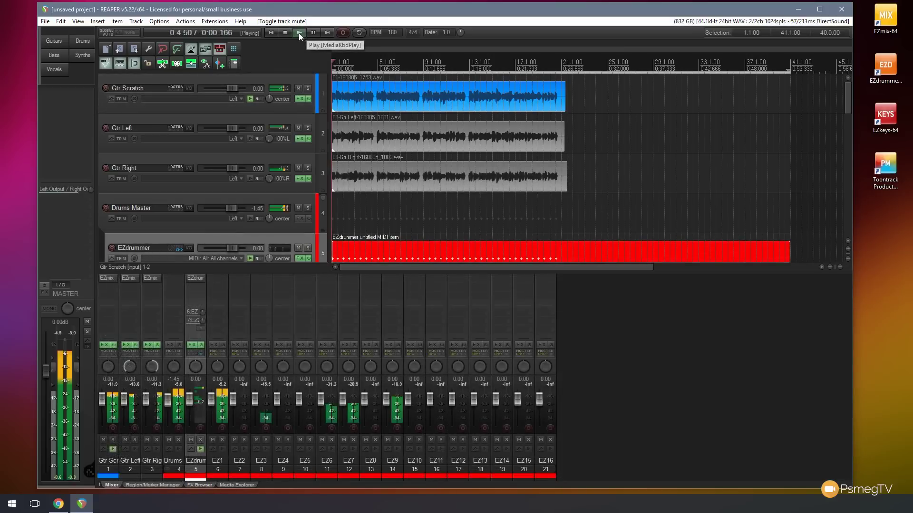
{"action": "left_click", "coordinate": [297, 89]}
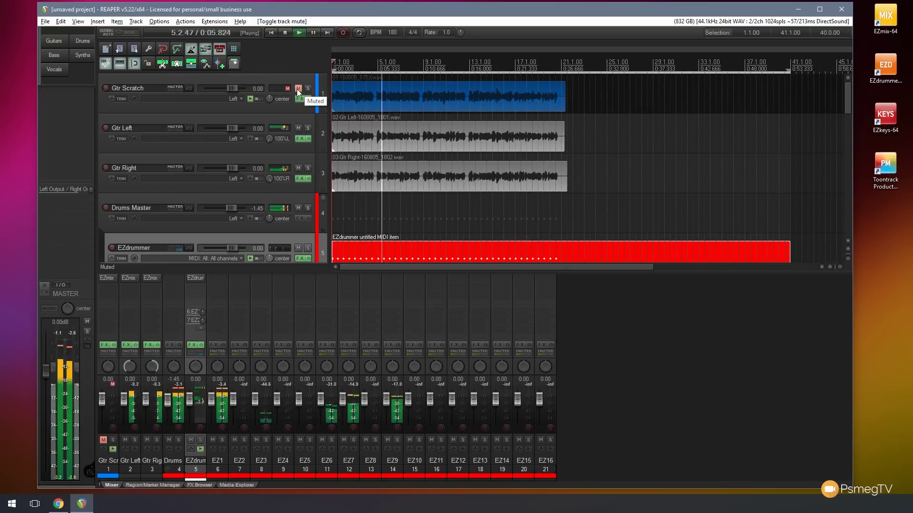
{"action": "left_click", "coordinate": [298, 128]}
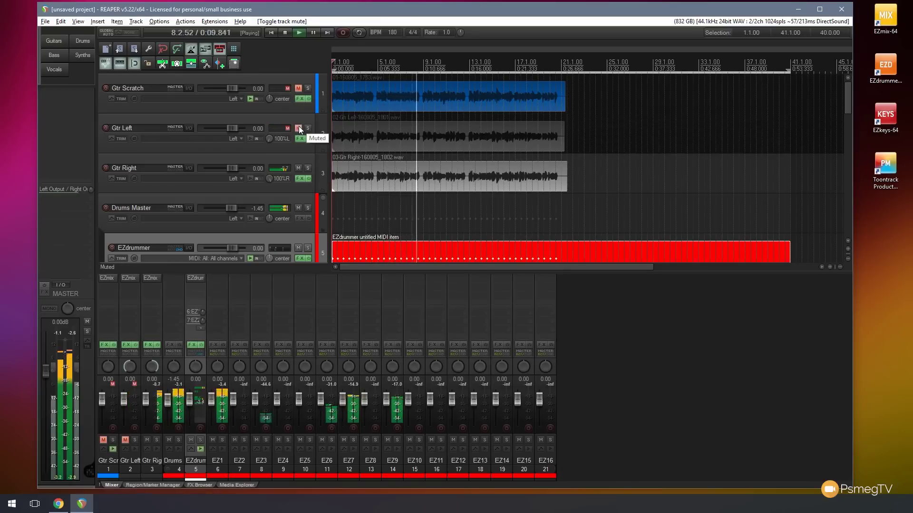
{"action": "left_click", "coordinate": [299, 128]}
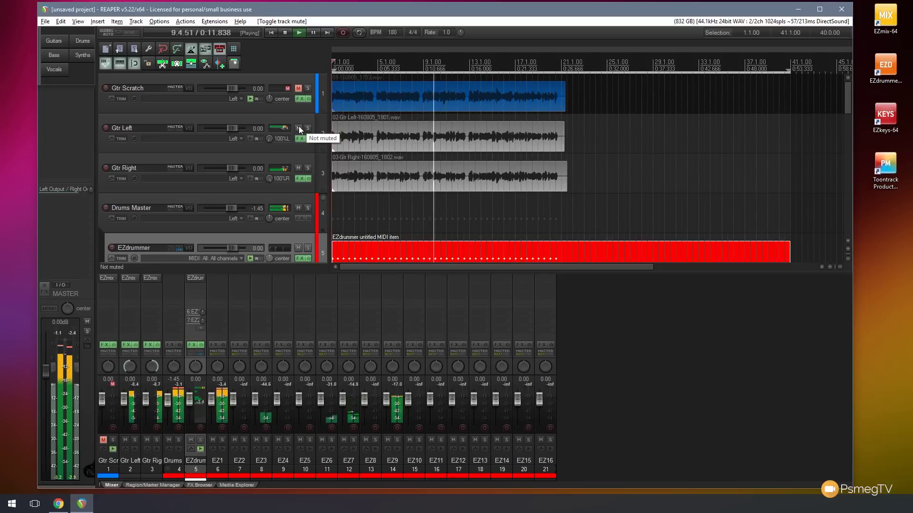
{"action": "left_click", "coordinate": [284, 32]}
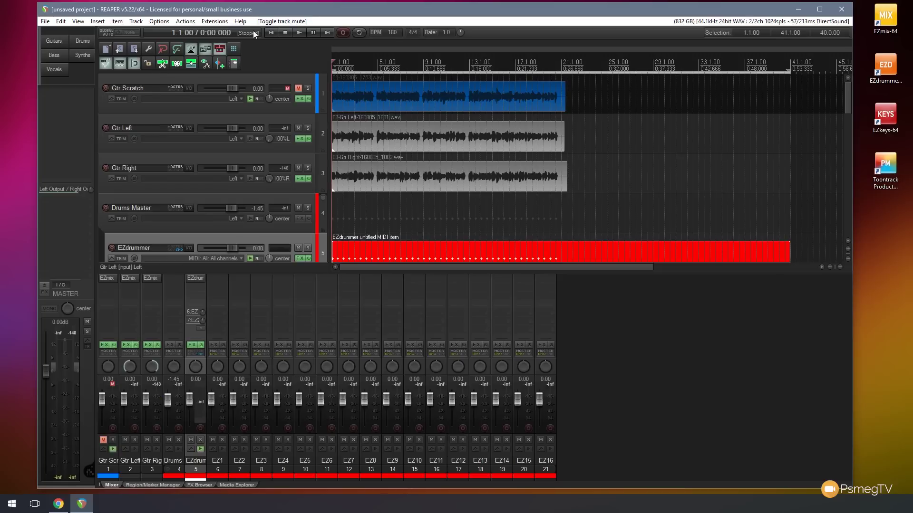
Open the EZdrummer MIDI item in the MIDI editor and play its kick pattern from the start
{"action": "left_click_drag", "start_coordinate": [849, 95], "coordinate": [849, 106]}
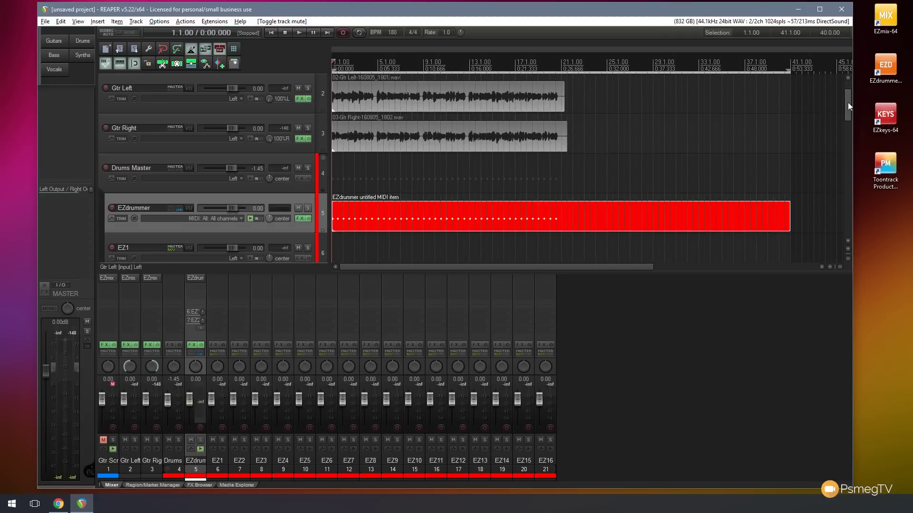
{"action": "double_click", "coordinate": [358, 217]}
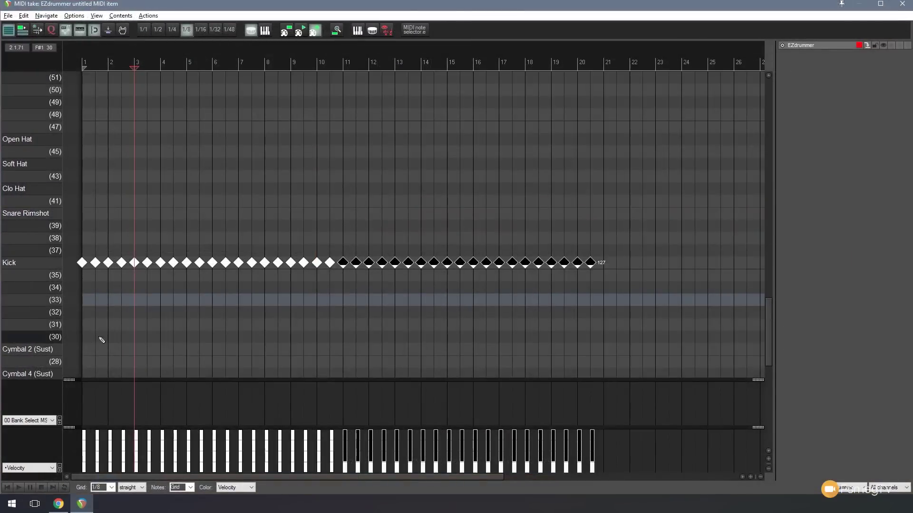
{"action": "left_click", "coordinate": [34, 288]}
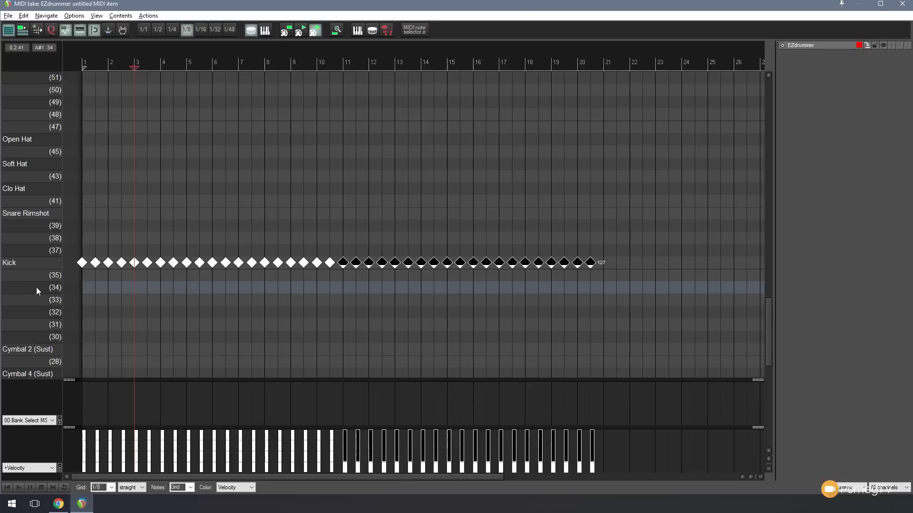
{"action": "left_click", "coordinate": [47, 301]}
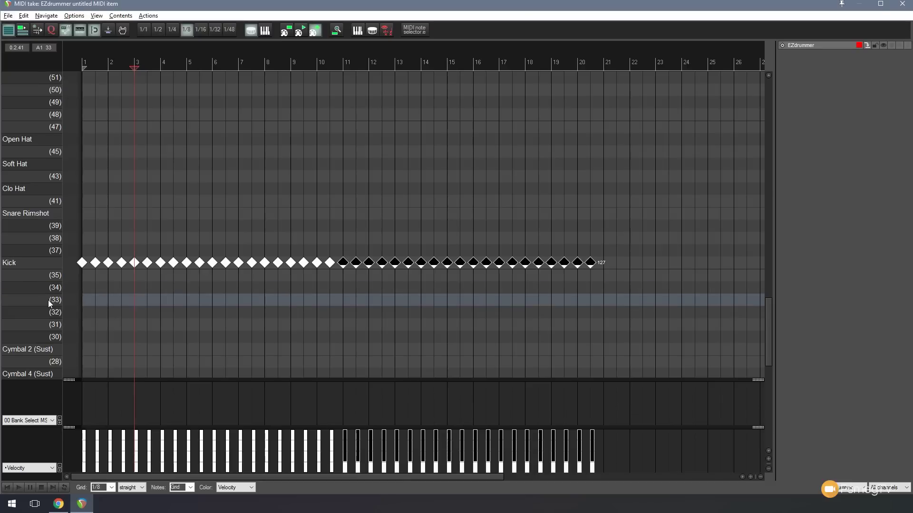
{"action": "left_click", "coordinate": [12, 487]}
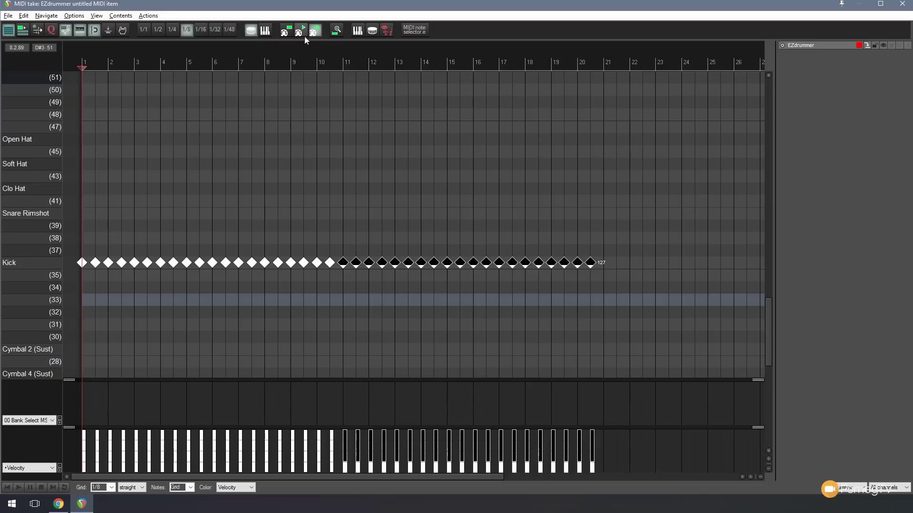
{"action": "left_click", "coordinate": [17, 487]}
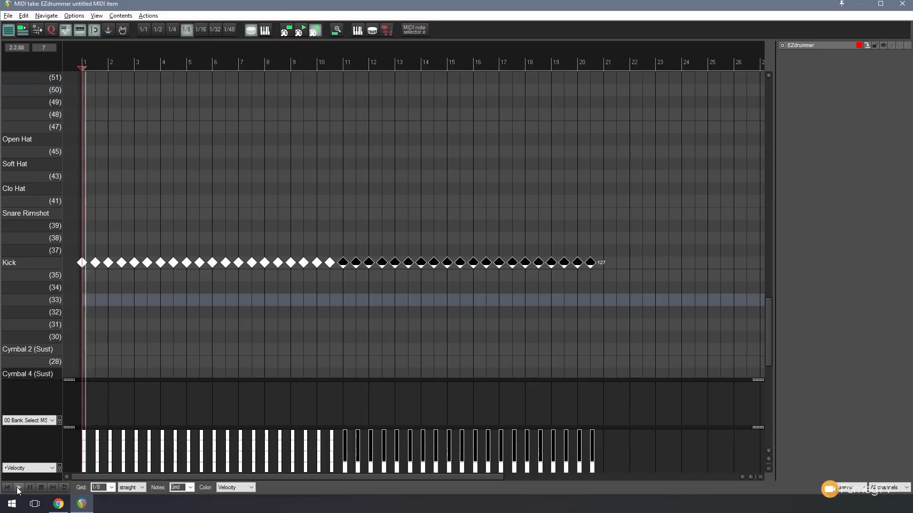
{"action": "left_click", "coordinate": [41, 489]}
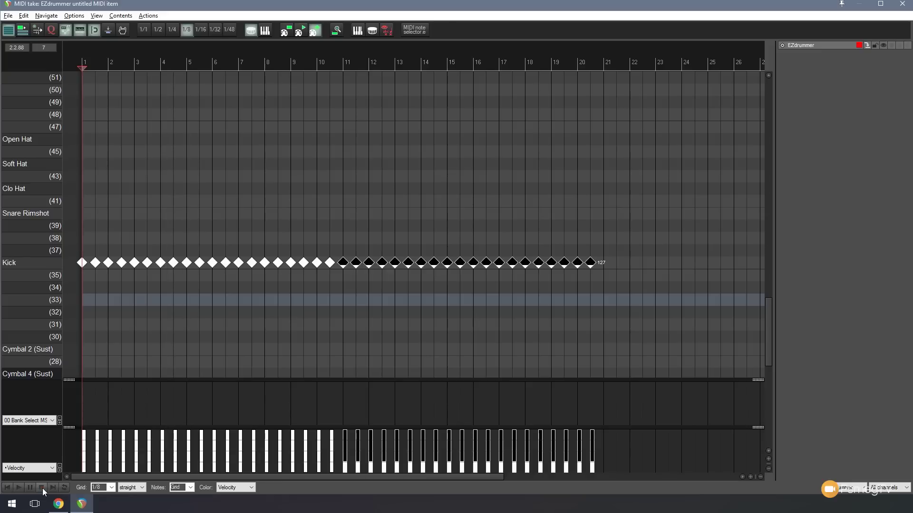
Add drum hits on note 35 on beats 2 and 4 between the kicks, from bar 5 to beat 2 of bar 8
{"action": "left_click", "coordinate": [186, 249]}
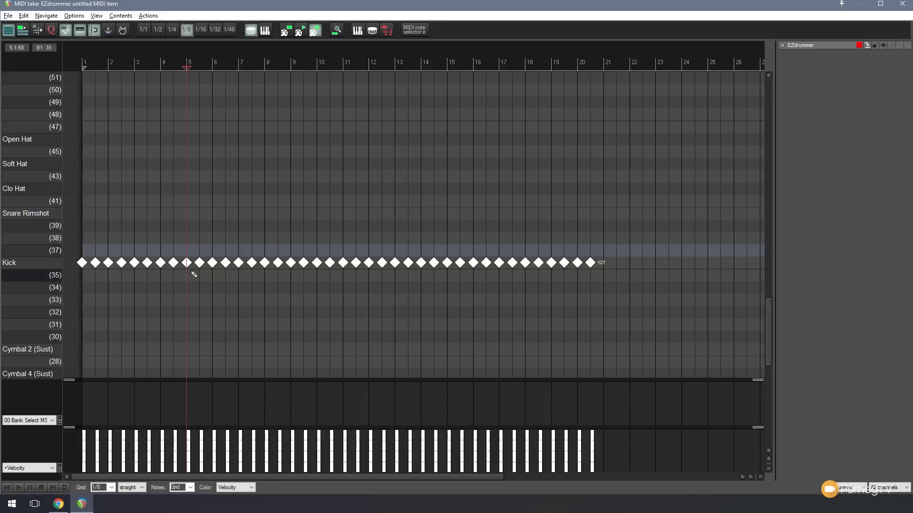
{"action": "scroll", "coordinate": [211, 298], "scroll_direction": "up", "scroll_amount": 4}
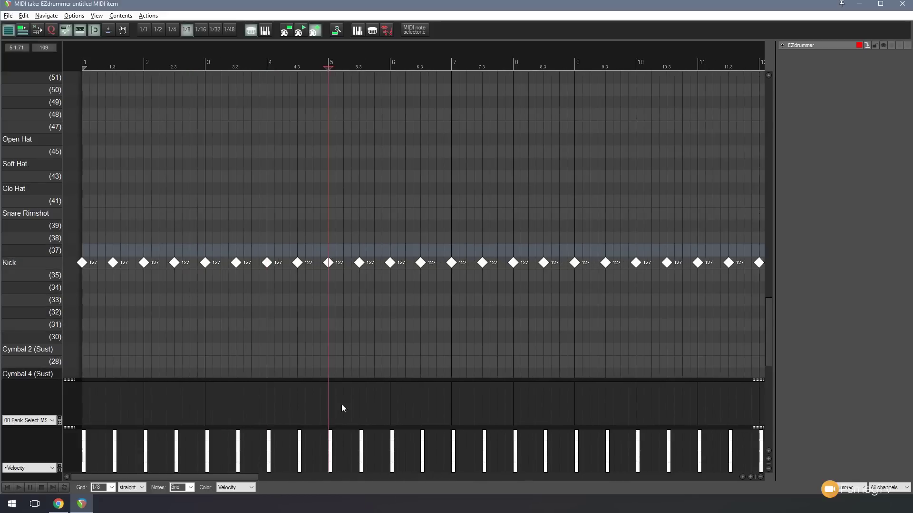
{"action": "left_click_drag", "start_coordinate": [230, 477], "coordinate": [269, 480]}
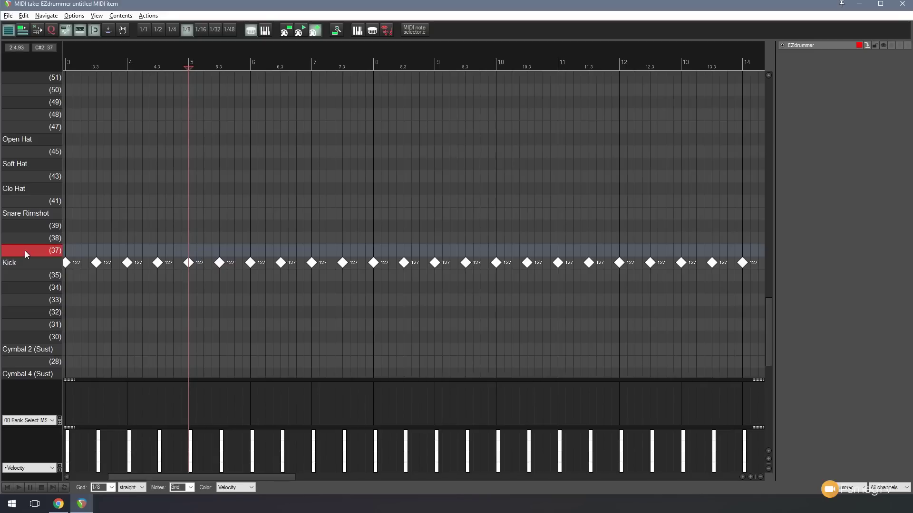
{"action": "left_click", "coordinate": [41, 270]}
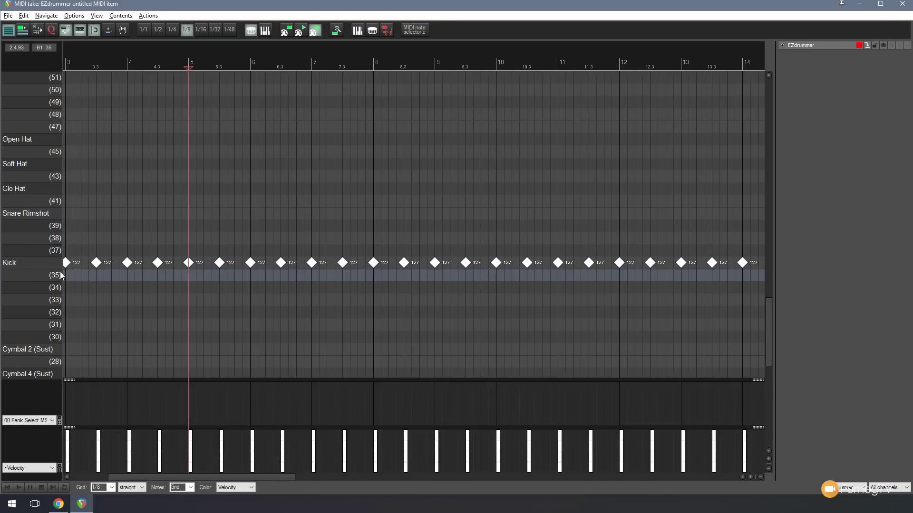
{"action": "left_click", "coordinate": [205, 280]}
{"action": "left_click", "coordinate": [236, 280]}
{"action": "left_click", "coordinate": [266, 280]}
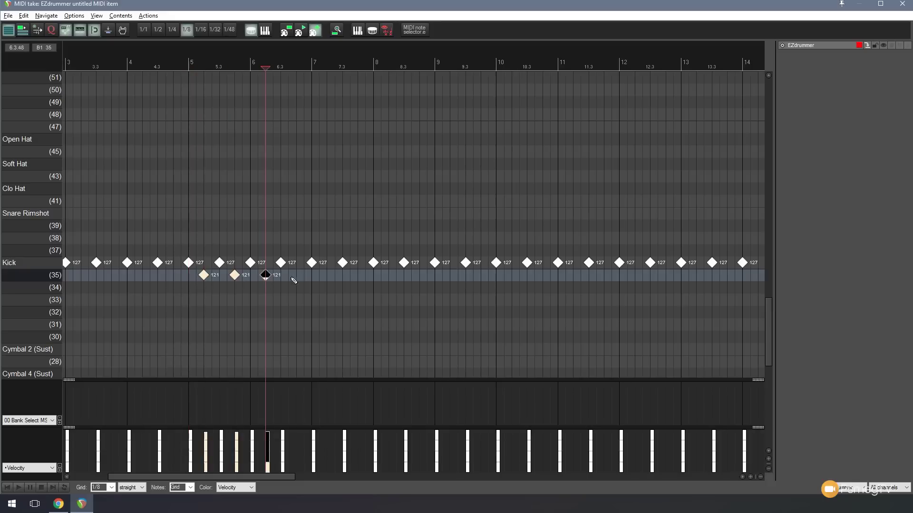
{"action": "left_click", "coordinate": [297, 280]}
{"action": "left_click", "coordinate": [328, 280]}
{"action": "left_click", "coordinate": [358, 280]}
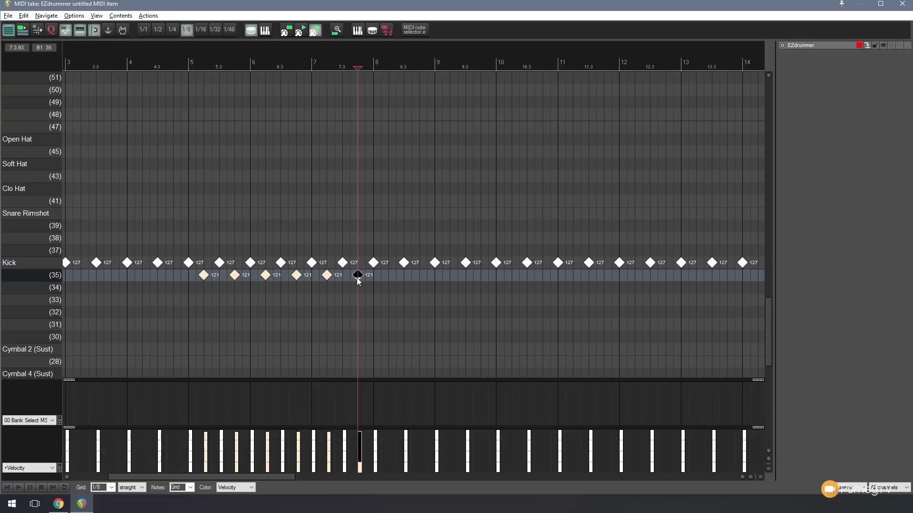
Play the drum pattern from the start to hear the added note 35 hits
{"action": "key", "text": "Home"}
{"action": "left_click", "coordinate": [17, 488]}
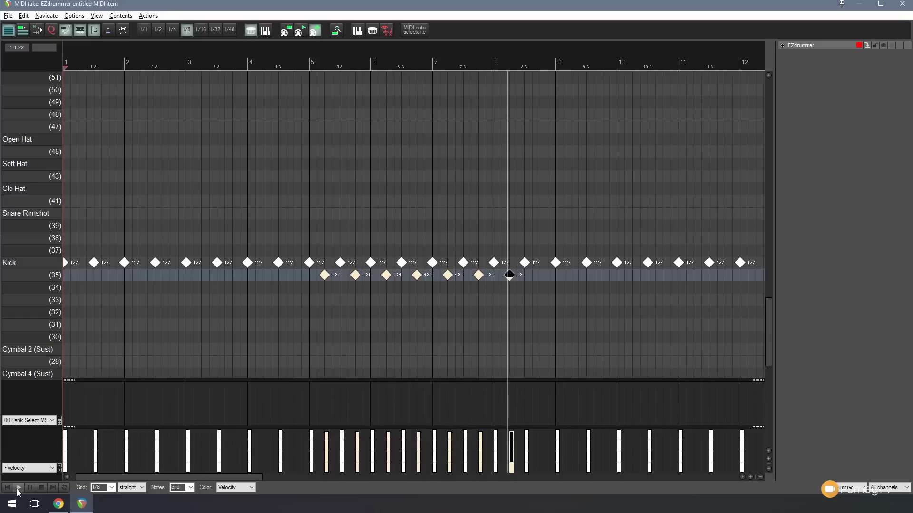
{"action": "key", "text": "space"}
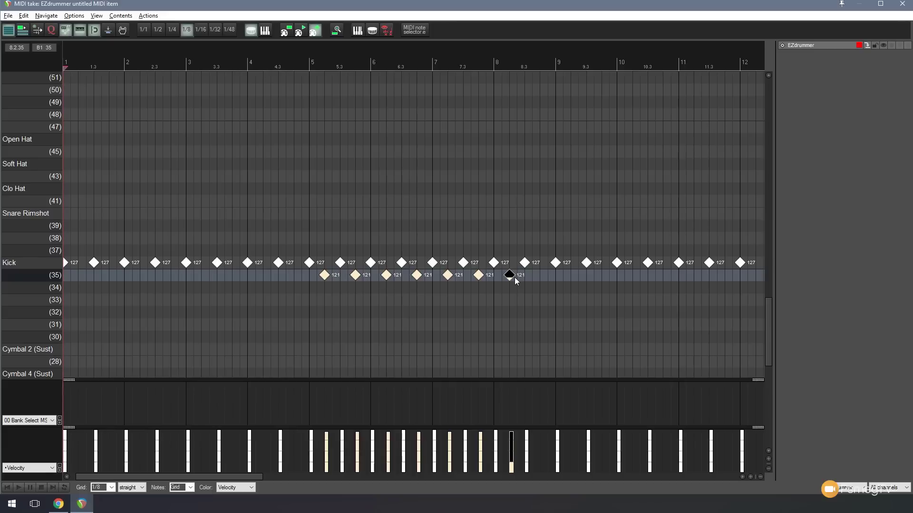
Add drum hits on note 38 on beats 2 and 4 from bar 9 to beat 2 of bar 12, and audition the pattern
{"action": "left_click_drag", "start_coordinate": [236, 477], "coordinate": [312, 480]}
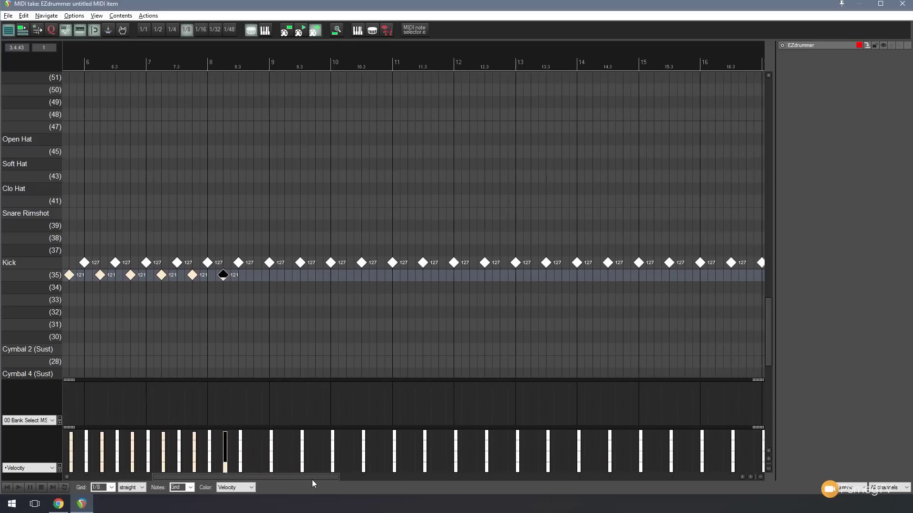
{"action": "left_click", "coordinate": [285, 238]}
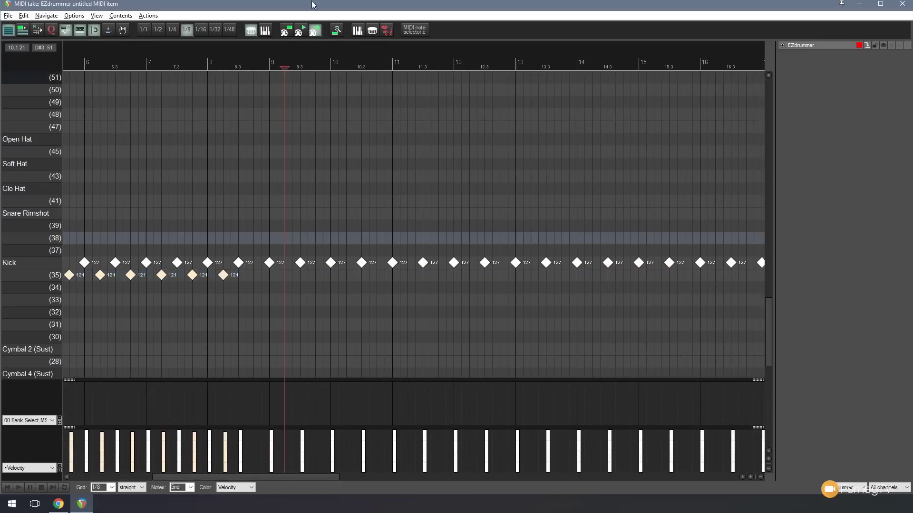
{"action": "left_click", "coordinate": [285, 238]}
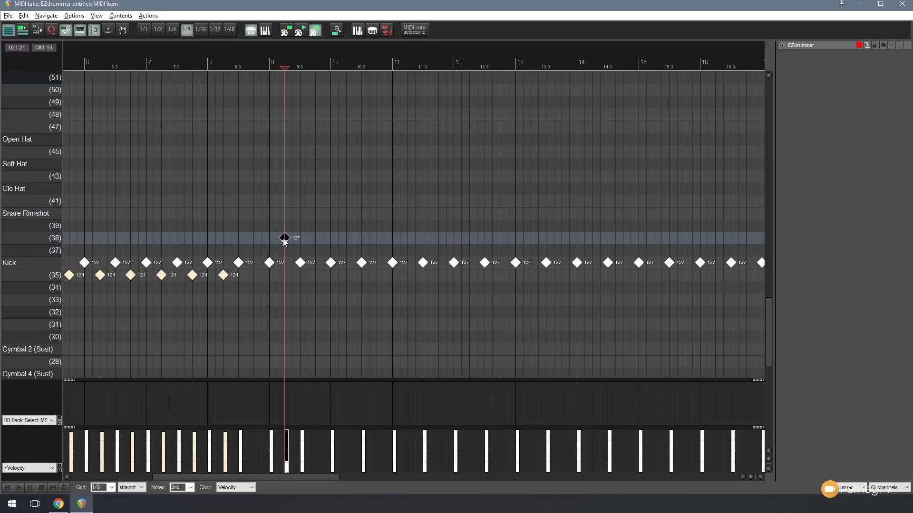
{"action": "left_click", "coordinate": [317, 239]}
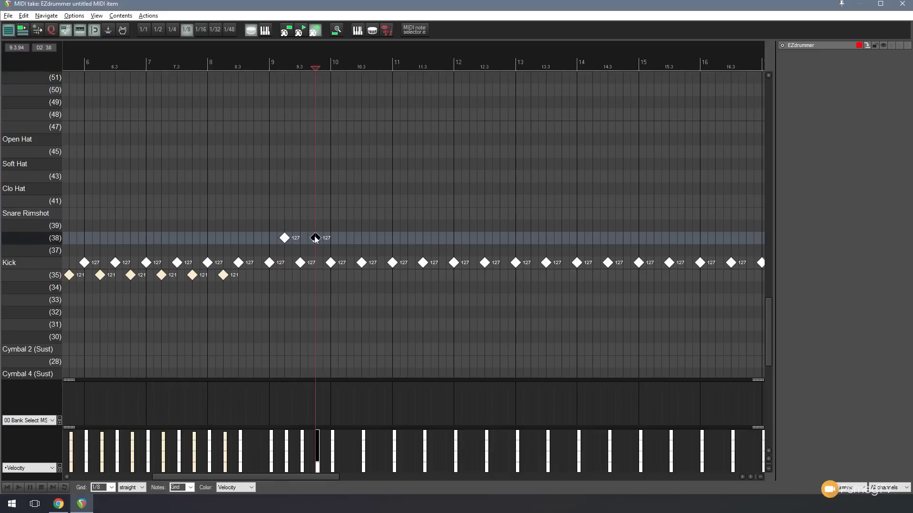
{"action": "left_click", "coordinate": [347, 240]}
{"action": "left_click", "coordinate": [377, 239]}
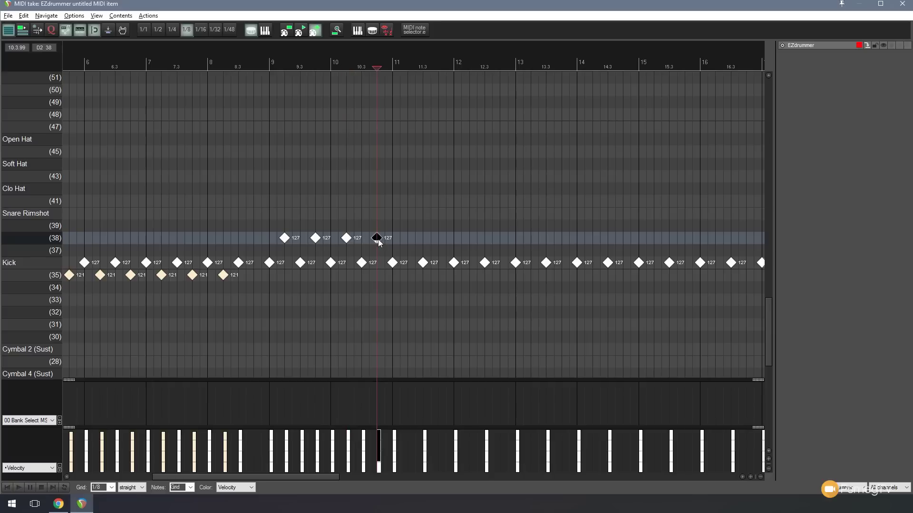
{"action": "left_click", "coordinate": [407, 238]}
{"action": "left_click", "coordinate": [441, 240]}
{"action": "left_click", "coordinate": [471, 239]}
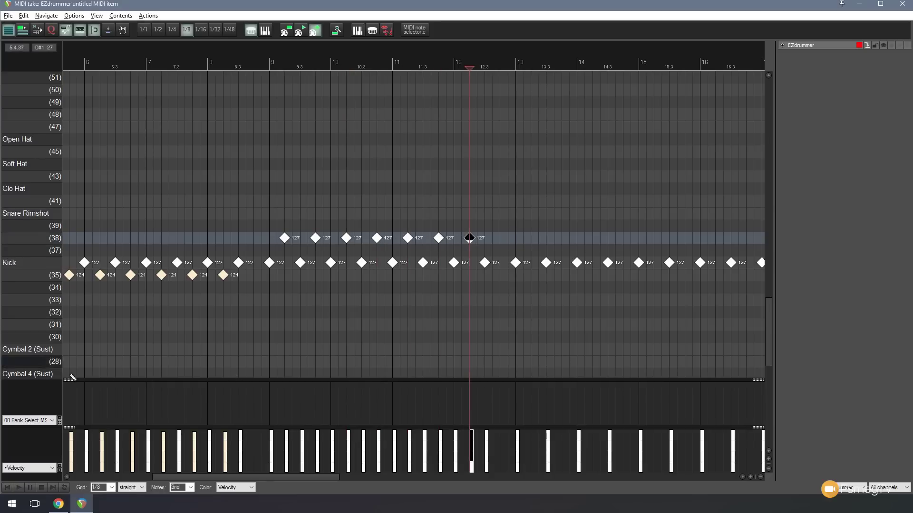
{"action": "left_click", "coordinate": [127, 301]}
{"action": "key", "text": "space"}
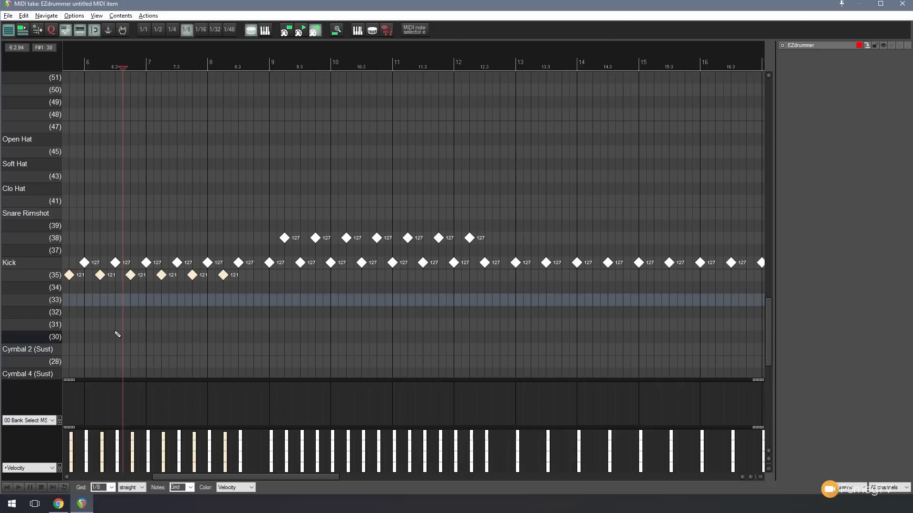
Add Open Hat hits on every beat of bars 9 and 10
{"action": "left_click", "coordinate": [271, 146]}
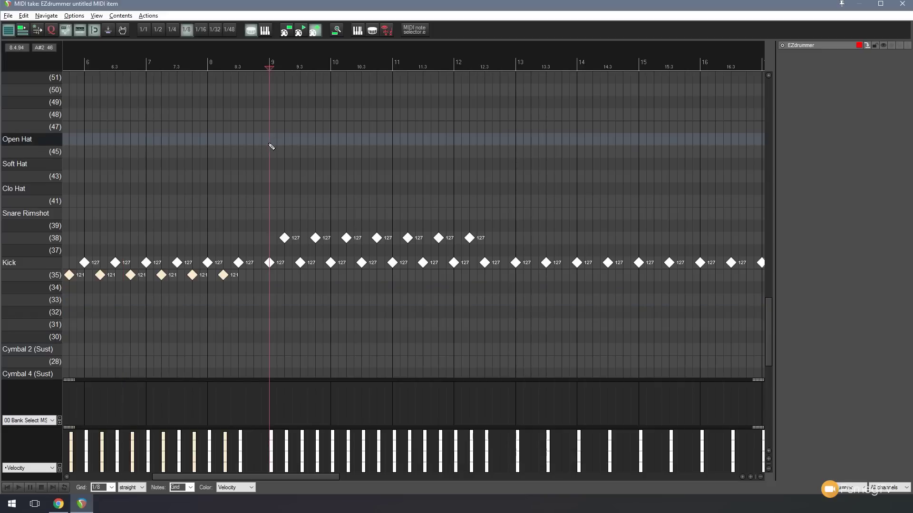
{"action": "left_click", "coordinate": [269, 139]}
{"action": "left_click", "coordinate": [285, 139]}
{"action": "left_click", "coordinate": [300, 139]}
{"action": "left_click", "coordinate": [316, 139]}
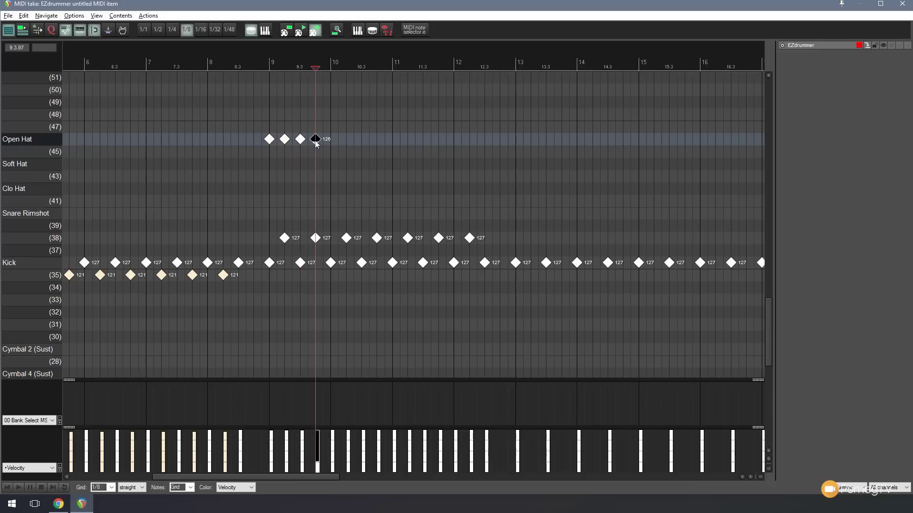
{"action": "left_click", "coordinate": [330, 139]}
{"action": "left_click", "coordinate": [346, 142]}
{"action": "left_click", "coordinate": [363, 140]}
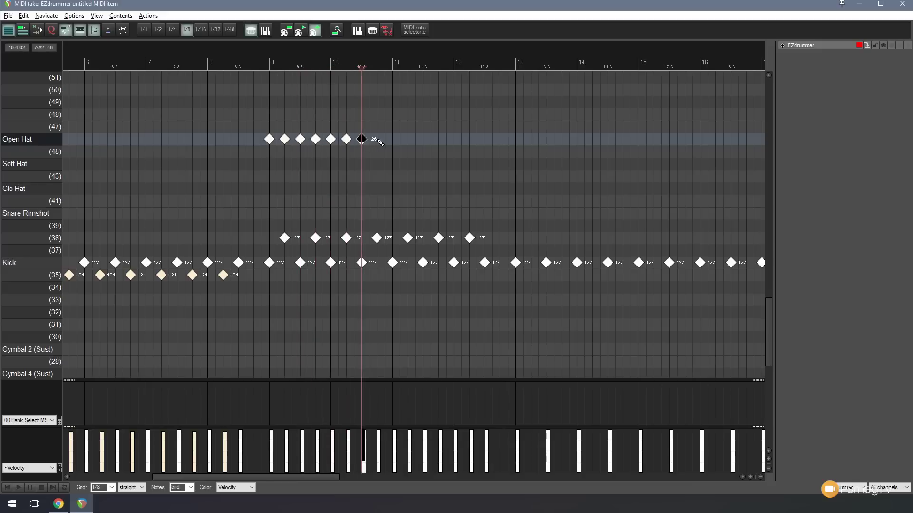
{"action": "left_click", "coordinate": [377, 140]}
Duplicate the eight Open Hat hits of bars 9 and 10 into bars 11 and 12
{"action": "left_click_drag", "start_coordinate": [231, 121], "coordinate": [388, 169]}
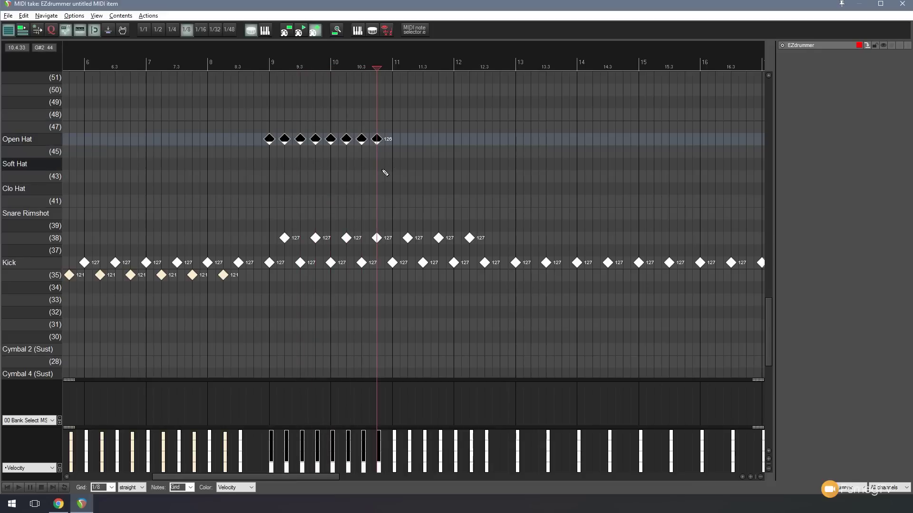
{"action": "left_click_drag", "start_coordinate": [275, 143], "coordinate": [397, 143]}
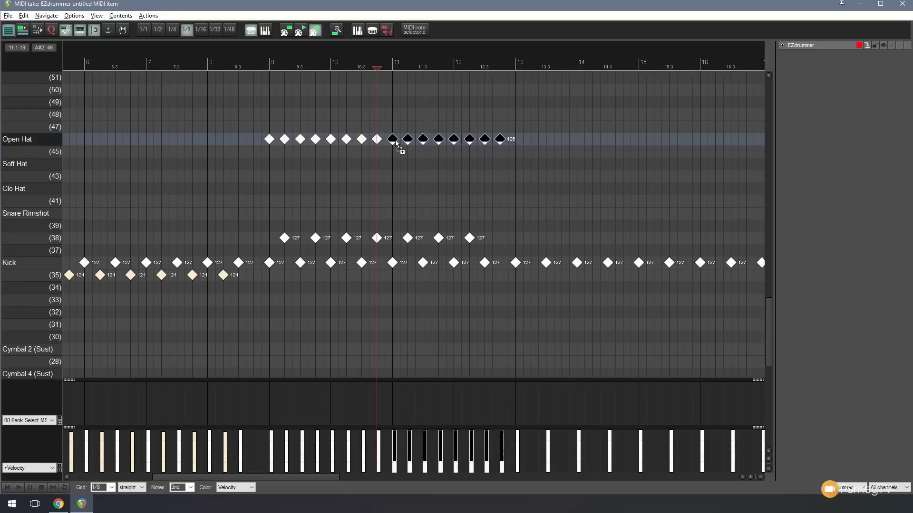
{"action": "left_click", "coordinate": [248, 177]}
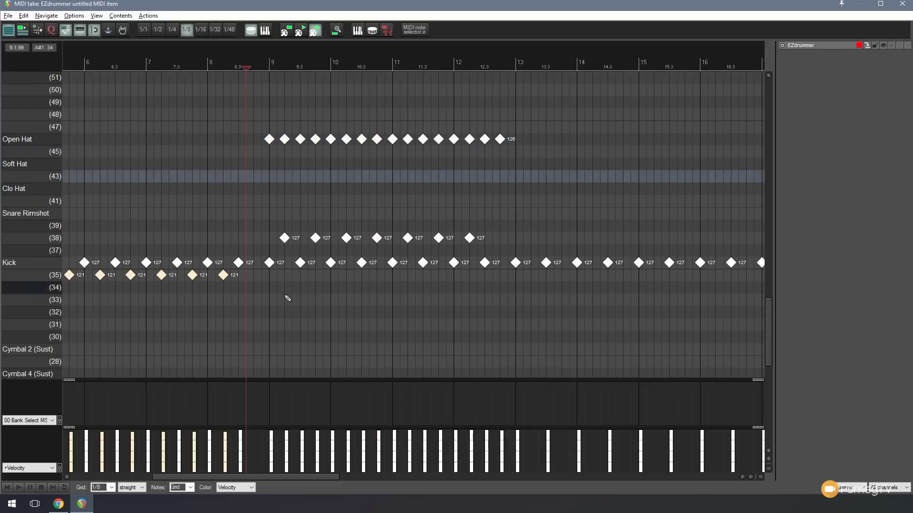
Audition the low cymbal sounds, add a note 32 hit at the start of bar 9, and play the pattern from the middle of bar 6
{"action": "left_click", "coordinate": [45, 349]}
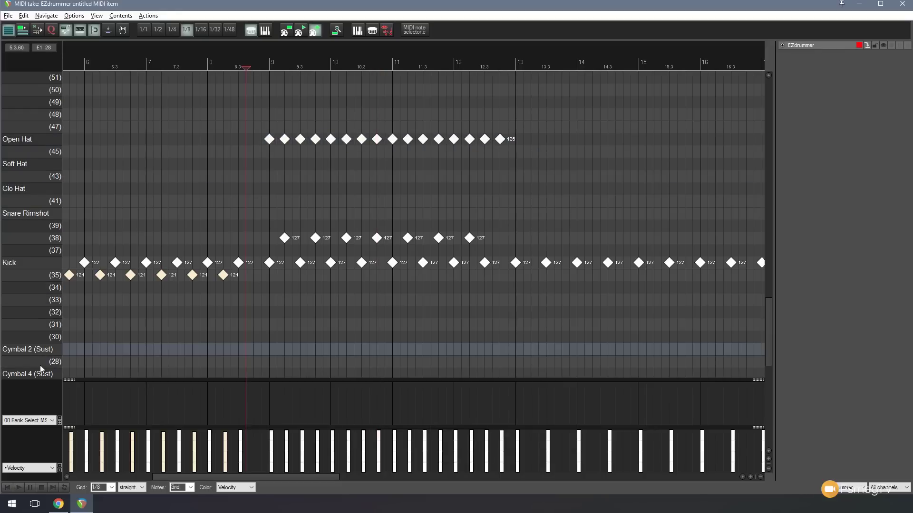
{"action": "left_click", "coordinate": [47, 372]}
{"action": "left_click", "coordinate": [43, 313]}
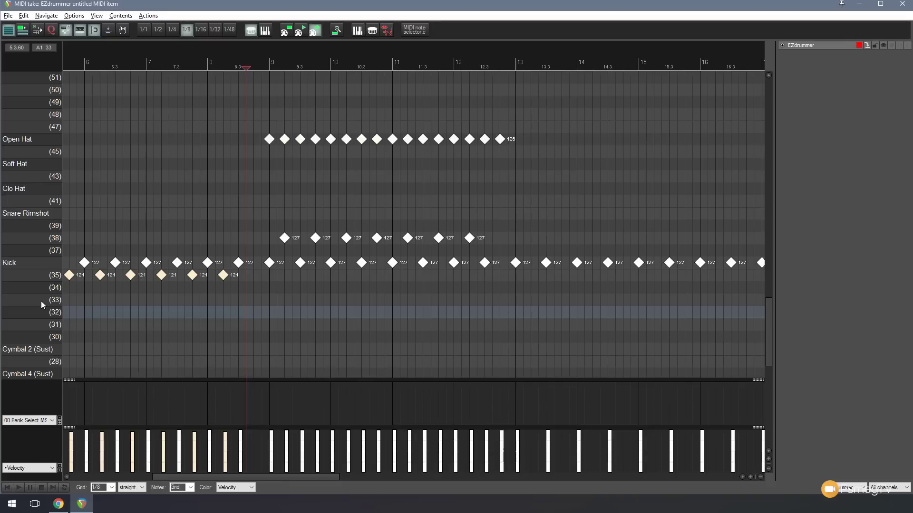
{"action": "left_click", "coordinate": [270, 314]}
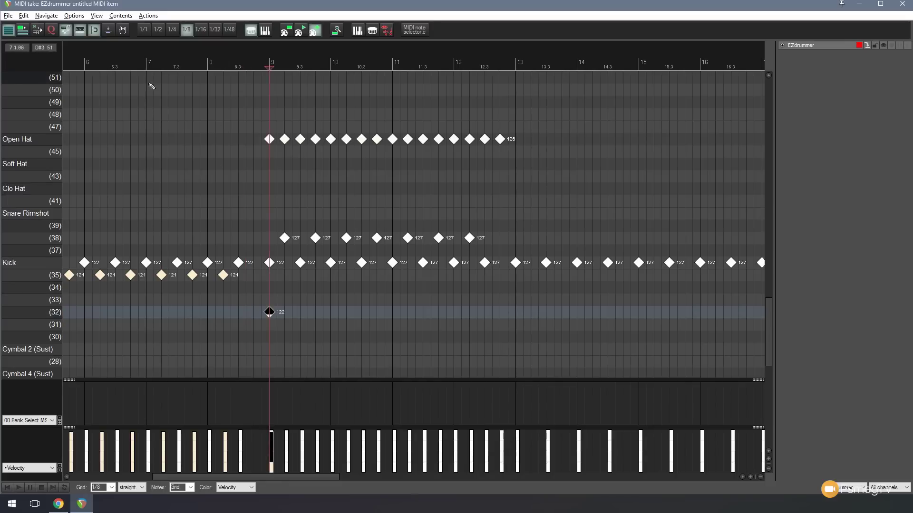
{"action": "left_click", "coordinate": [116, 323]}
{"action": "key", "text": "space"}
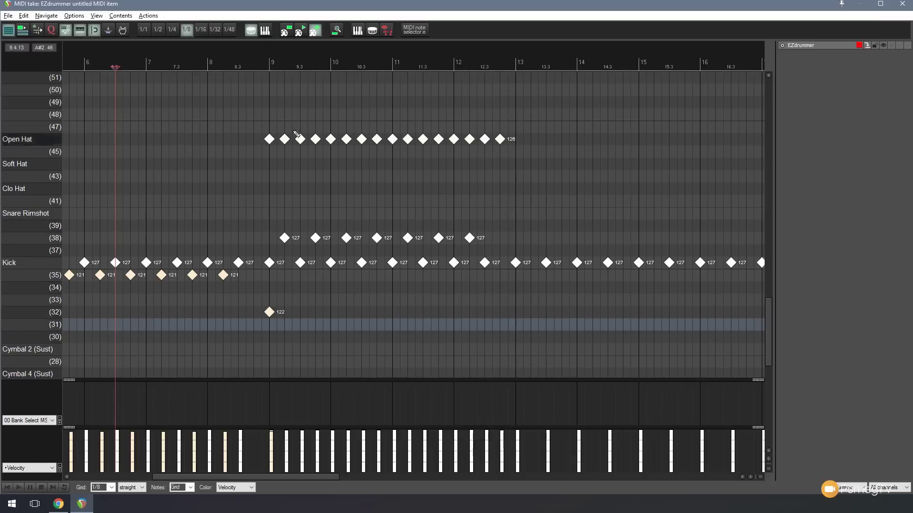
Add a note 35 hit an eighth note before bar 11 and play the pattern from just before bar 9
{"action": "left_click", "coordinate": [263, 128]}
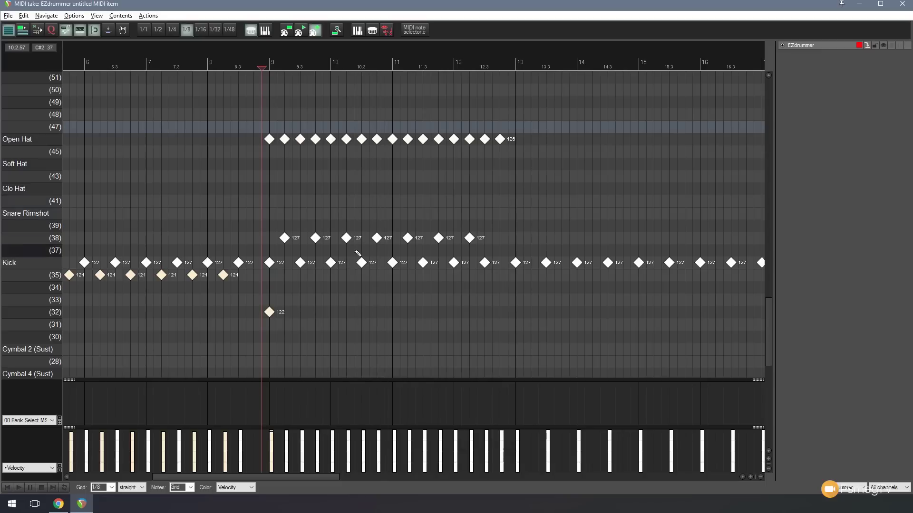
{"action": "left_click", "coordinate": [388, 265]}
{"action": "left_click", "coordinate": [387, 277]}
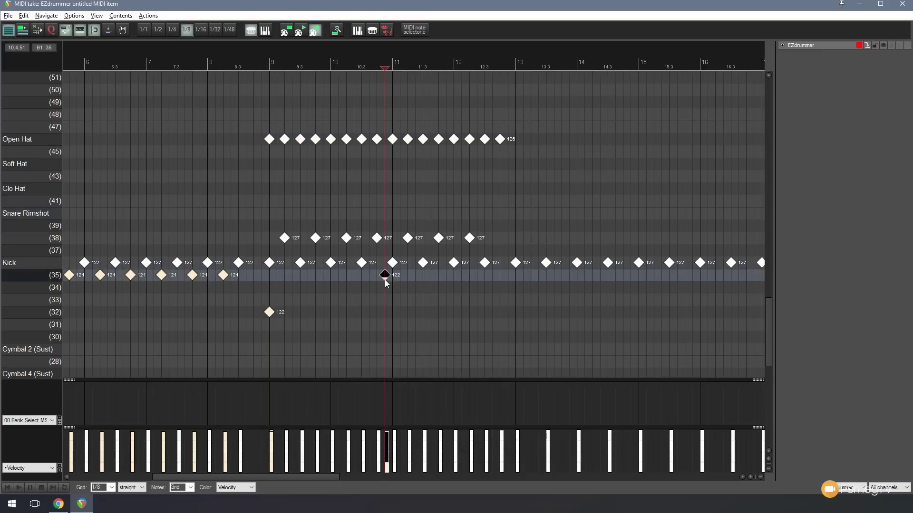
{"action": "left_click", "coordinate": [248, 139]}
{"action": "key", "text": "space"}
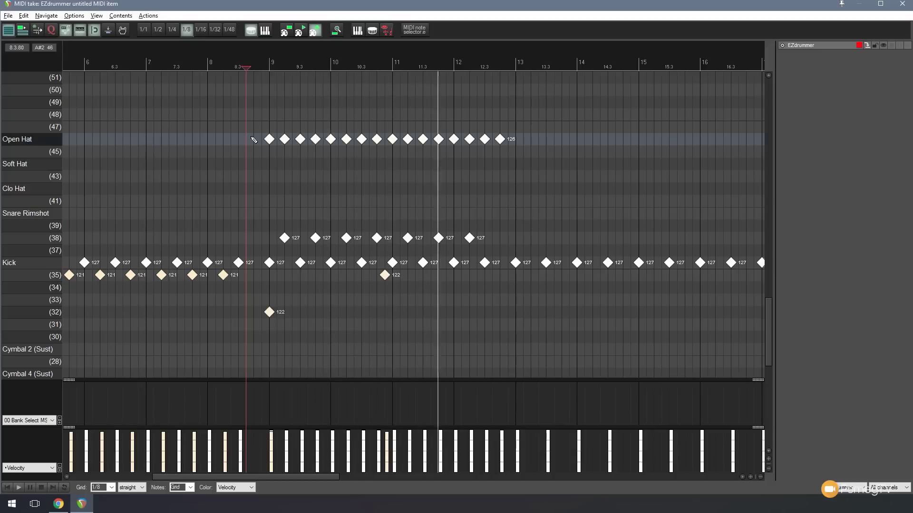
{"action": "key", "text": "space"}
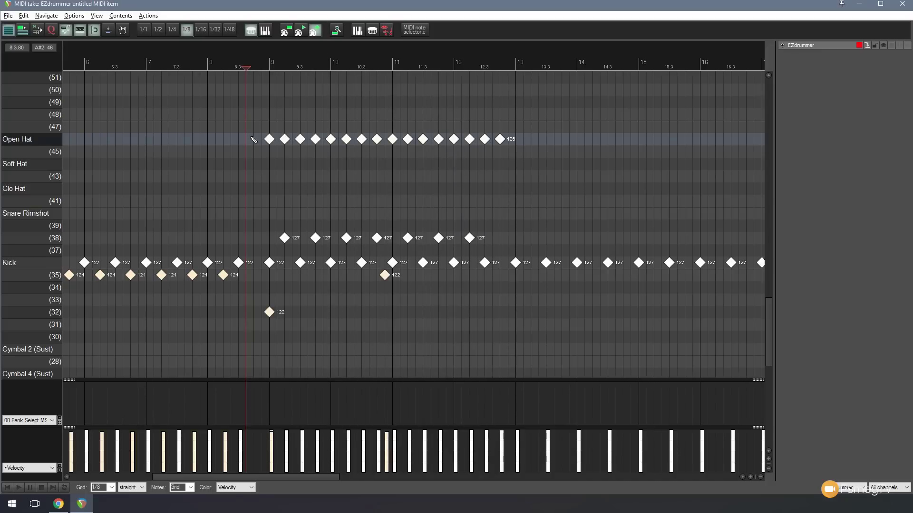